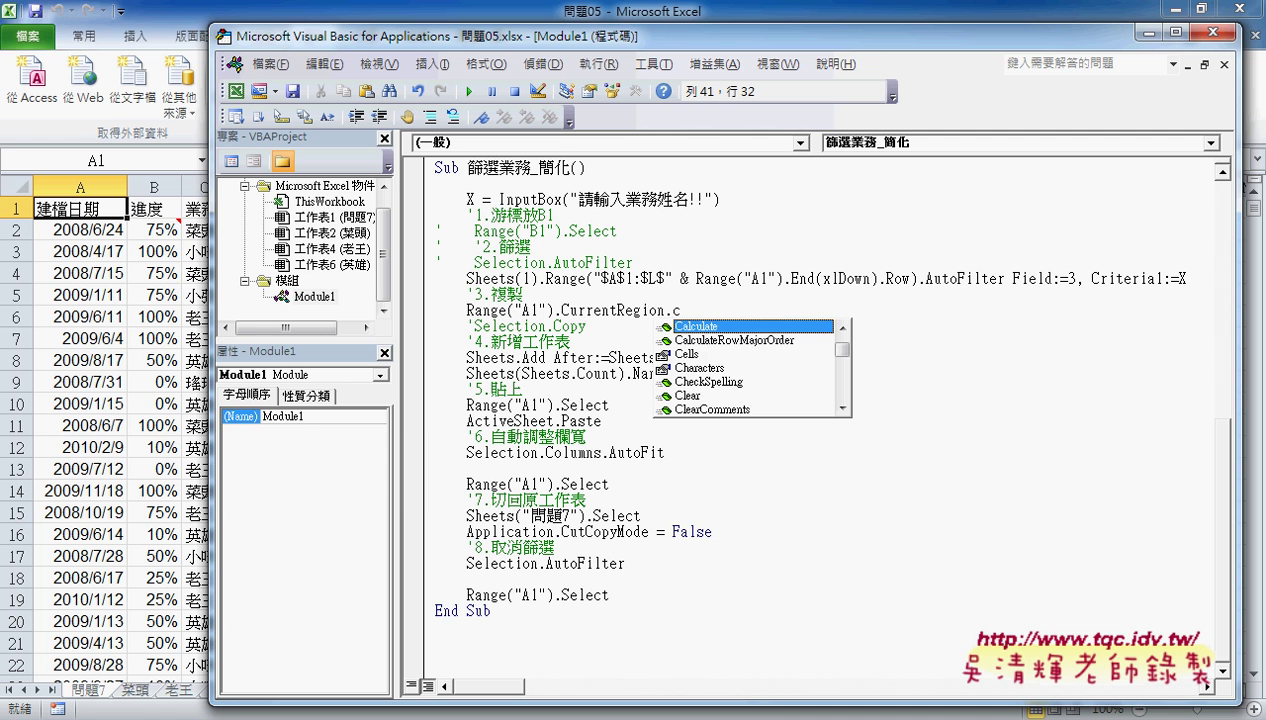
- Finish the copy line as Range("A1").CurrentRegion.Copy and review the filter and sheet-naming lines
type("opy")
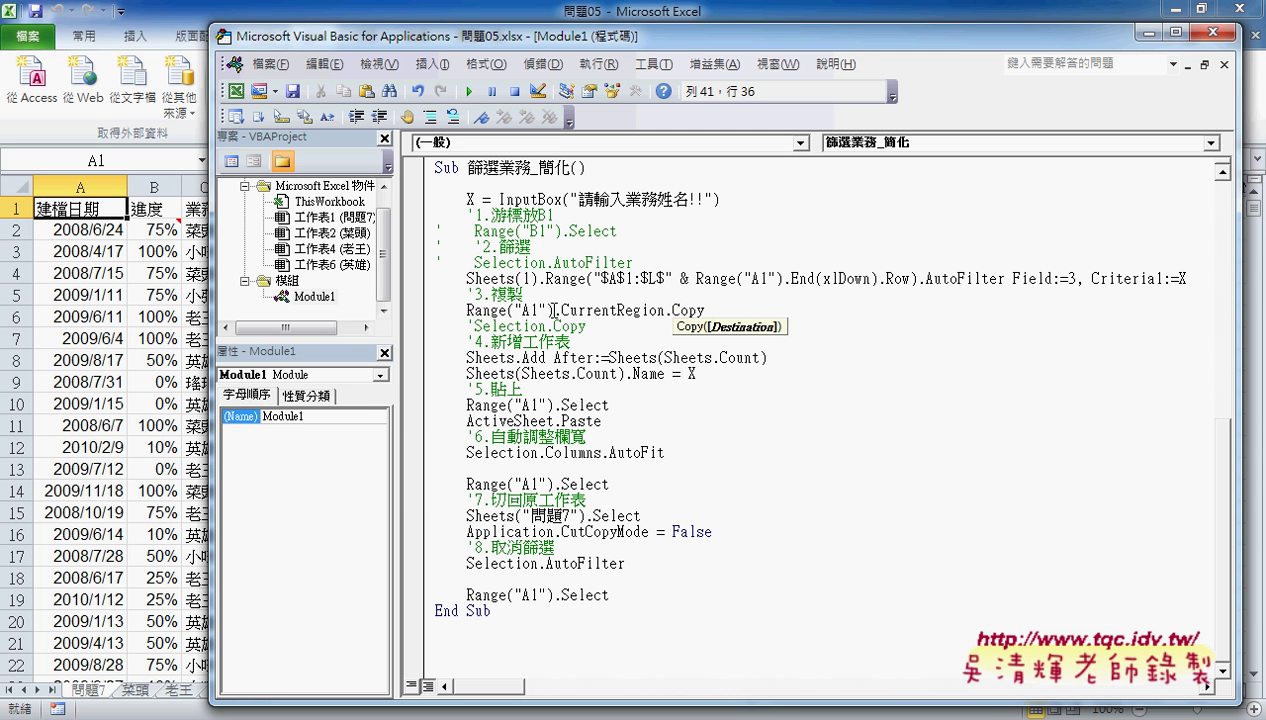
left_click(622, 279)
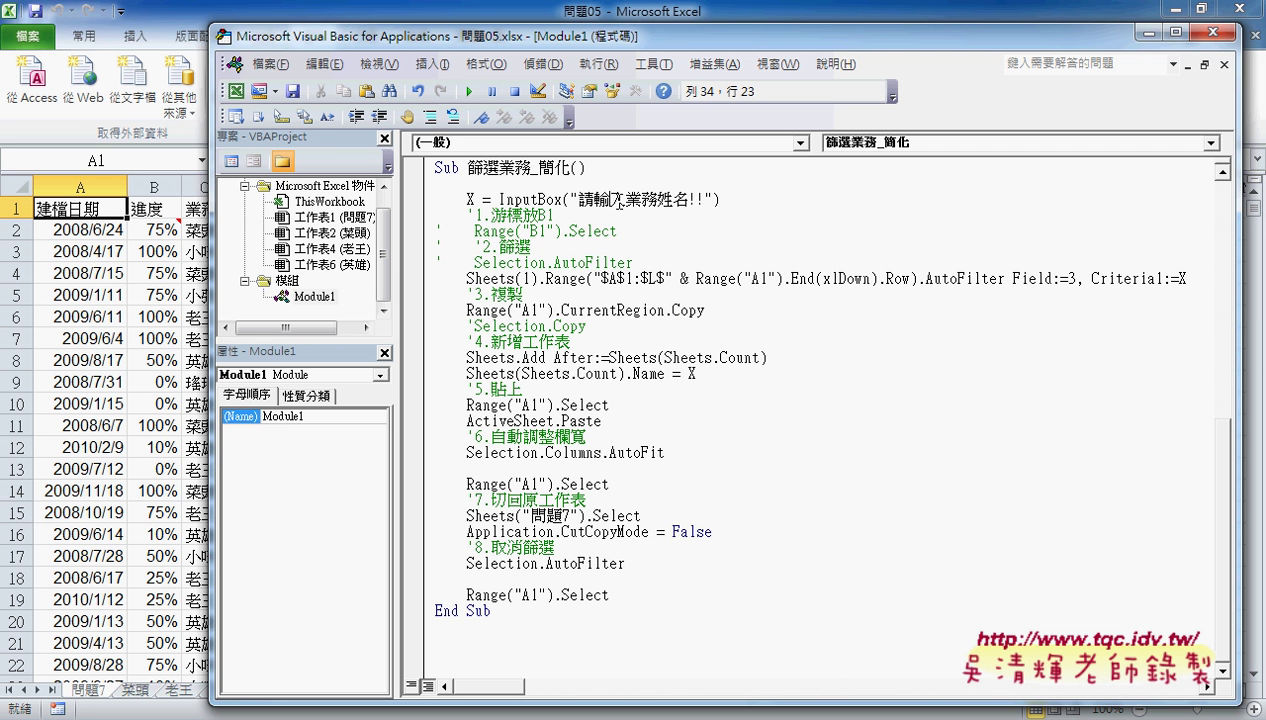
left_click(602, 279)
left_click(615, 312)
left_click(607, 357)
left_click(697, 374)
- Select the .Select call after Range("A1") in the paste step and start typing .P over it
left_click(529, 405)
left_click(540, 421)
left_click(556, 405)
left_click_drag(556, 405, 640, 411)
type(".")
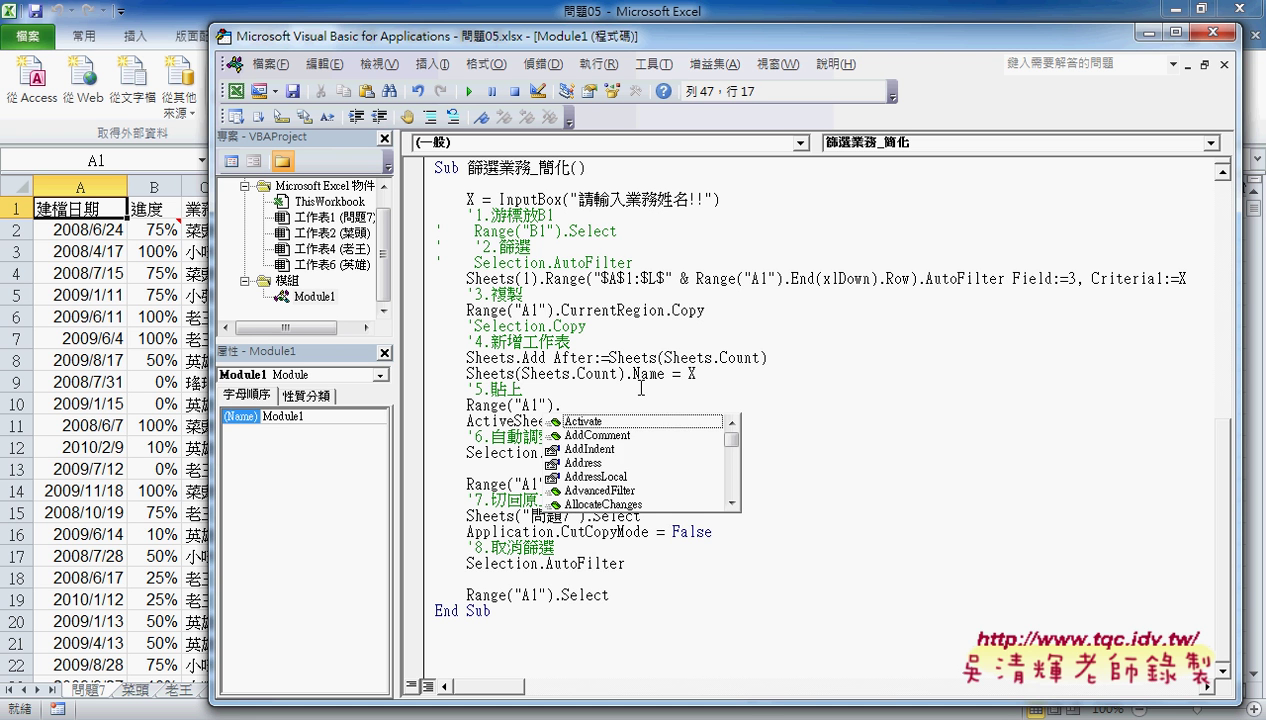
type("P")
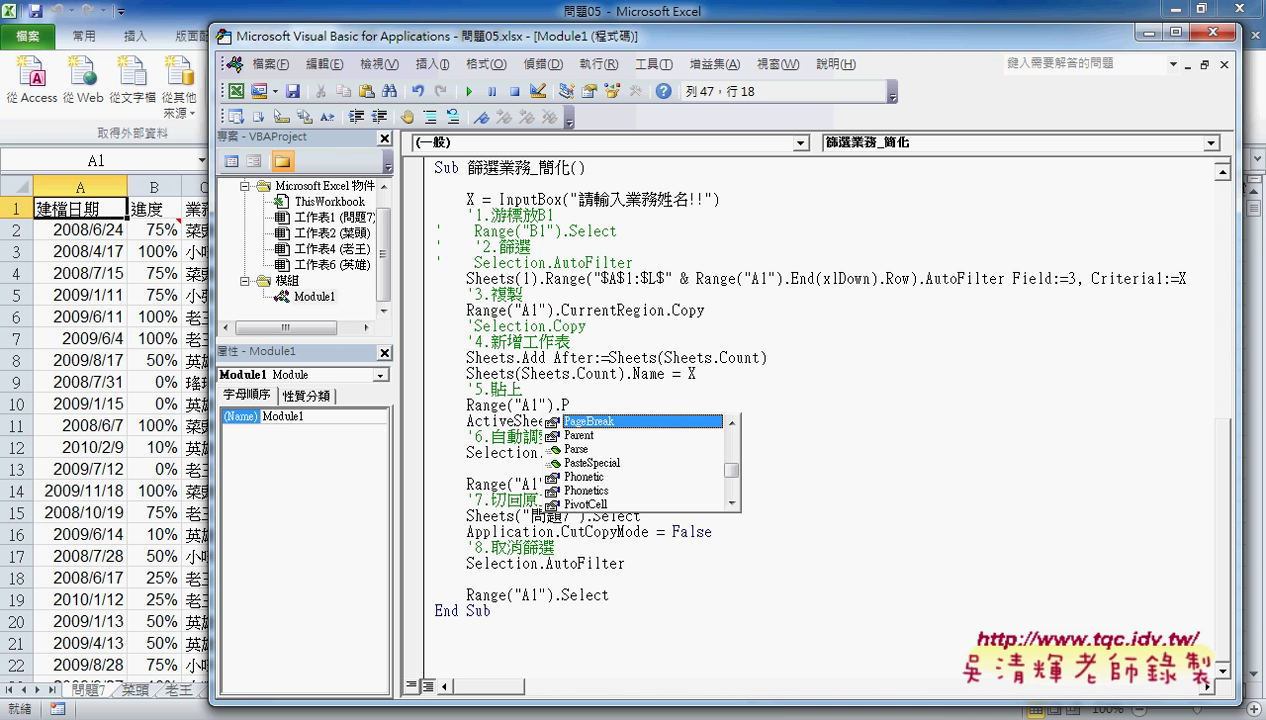
- Pick Parse so the line reads Range("A1").Parse, and comment out ActiveSheet.Paste with an apostrophe
key("Down")
key("Down")
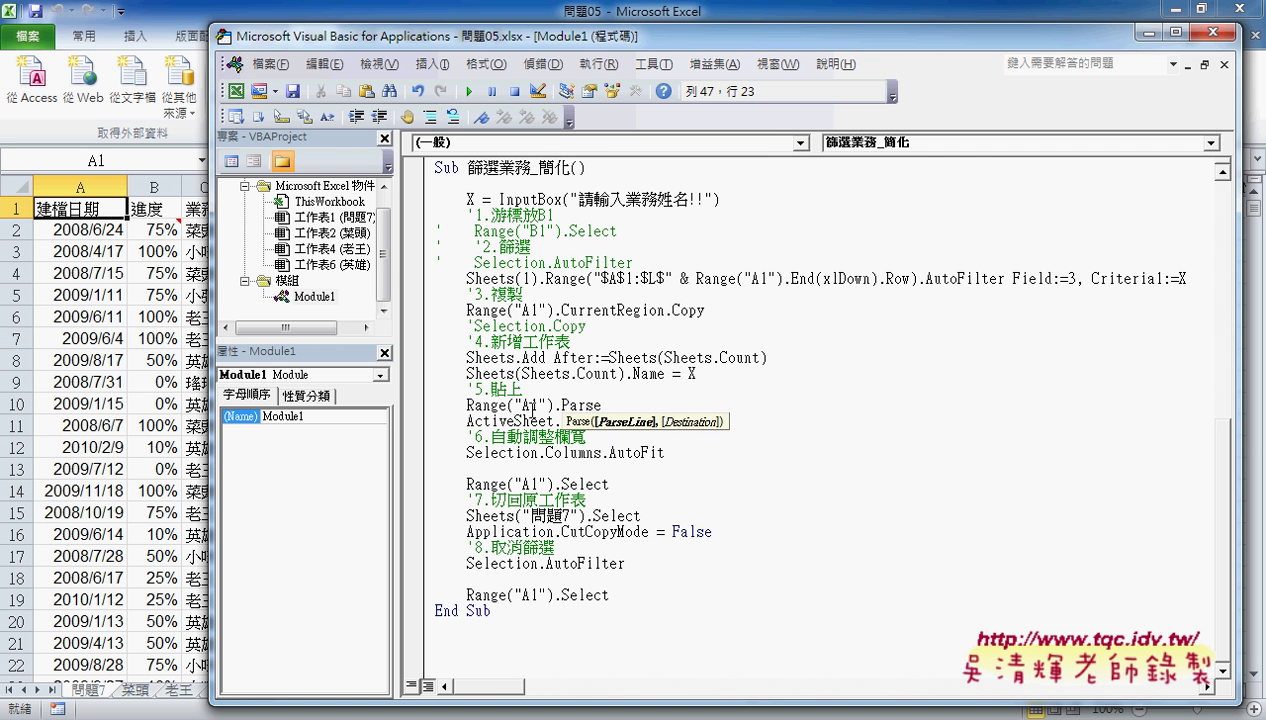
left_click(466, 421)
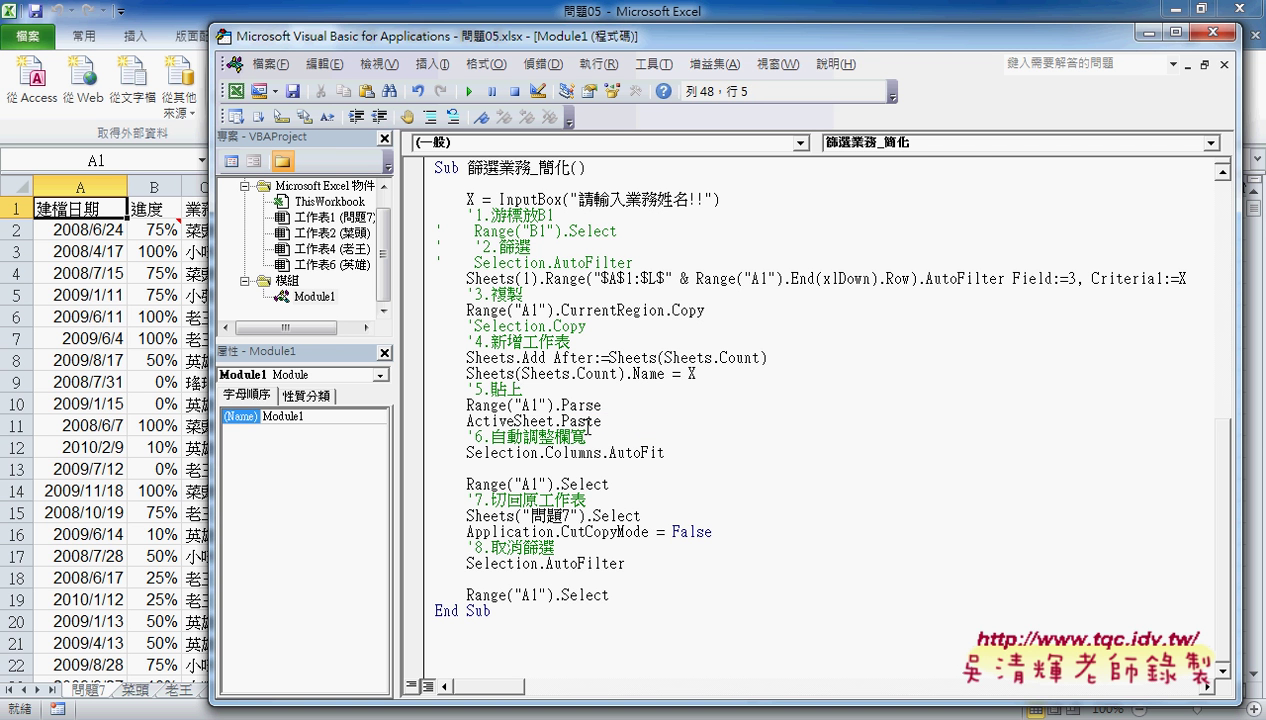
type("'")
key("Down")
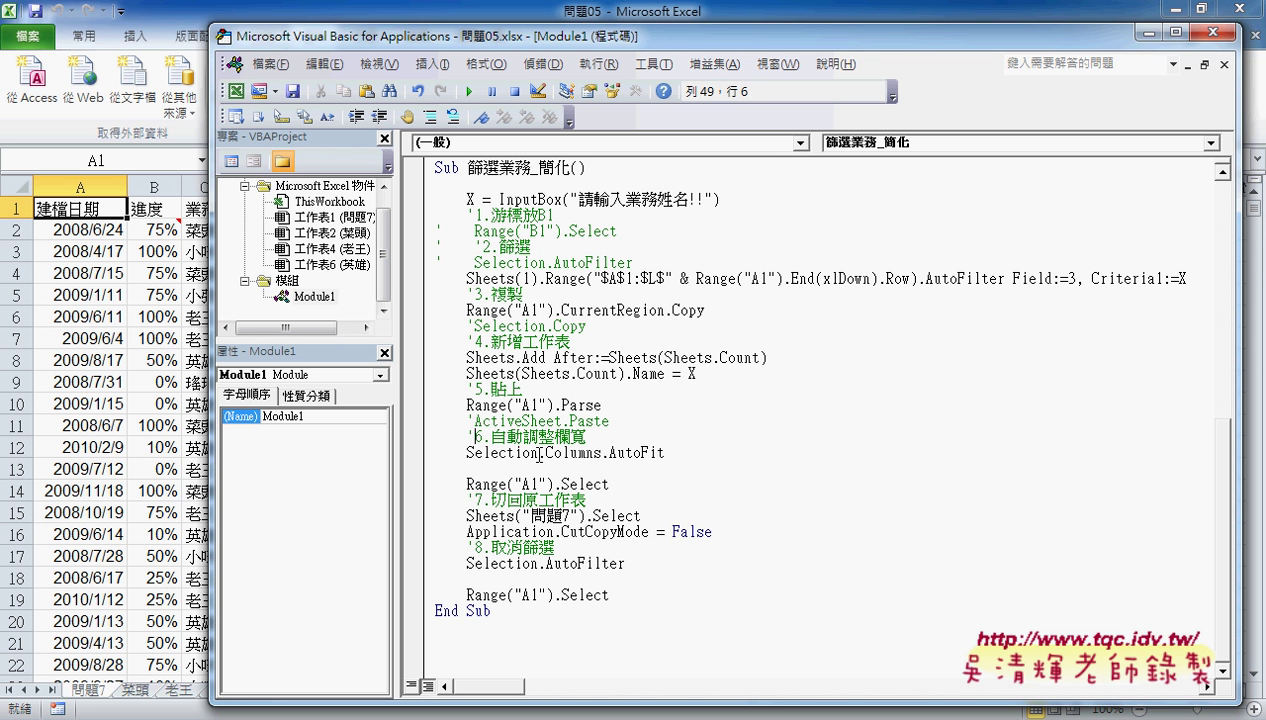
- Replace 'Selection.' on the '6 autofit line so it reads Columns("A:L").AutoFit
left_click_drag(538, 452, 470, 457)
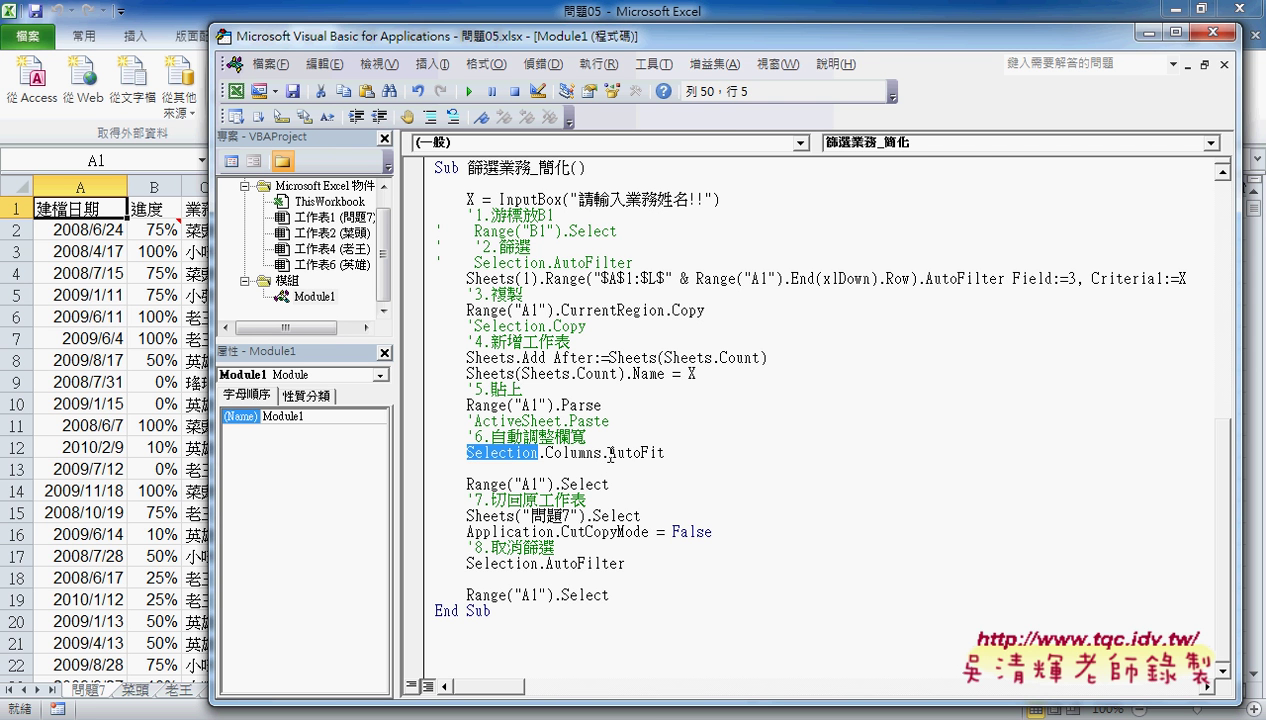
key("Delete")
key("Delete")
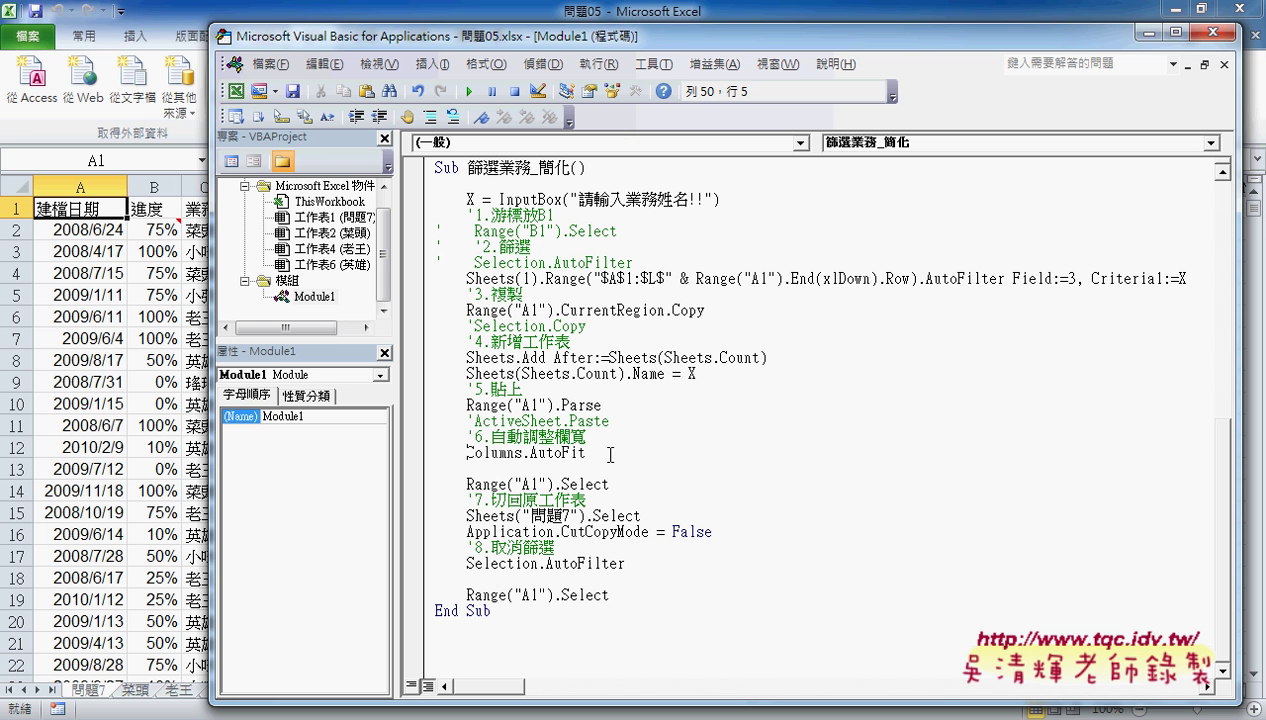
key("Right")
key("Right")
key("Right")
key("Right")
key("Right")
type("()")
key("Left")
type("\"")
type("\"")
key("Left")
type("A")
type(":L")
key("Down")
left_click_drag(521, 451, 575, 452)
key("Delete")
key("ctrl+z")
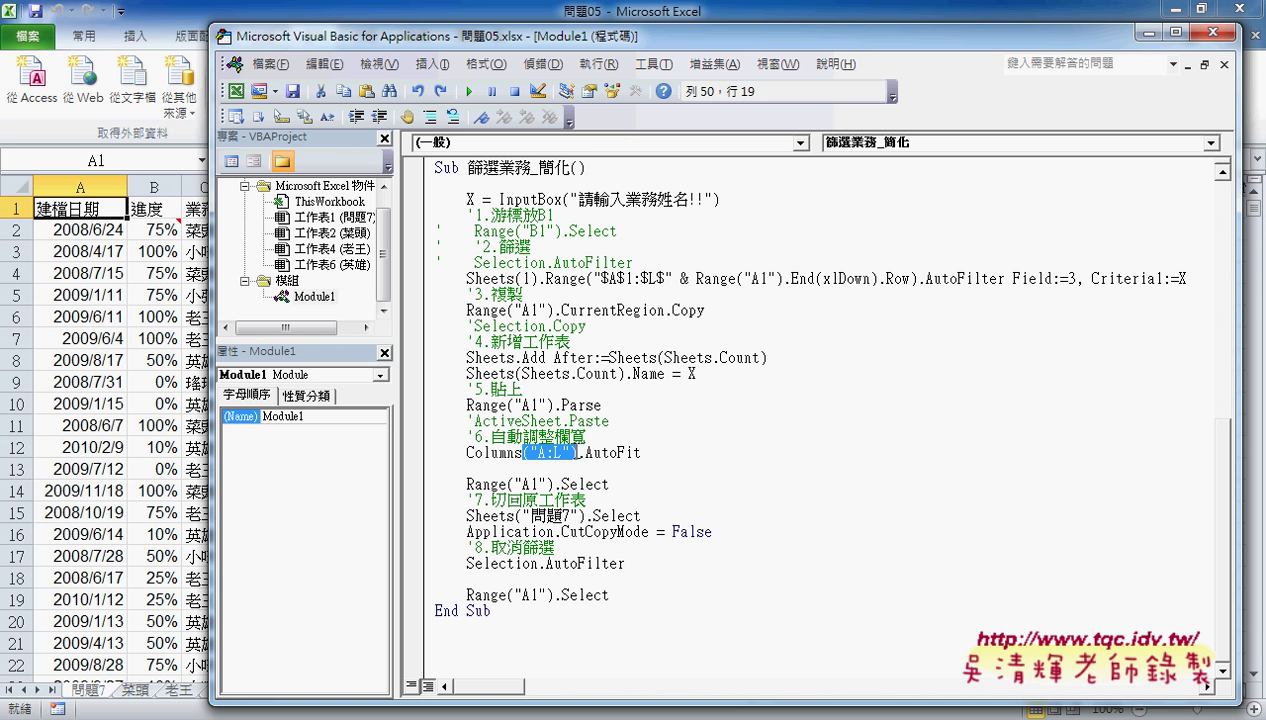
- Review the remaining macro lines, including Application.CutCopyMode and the Selection.AutoFilter line
left_click(657, 494)
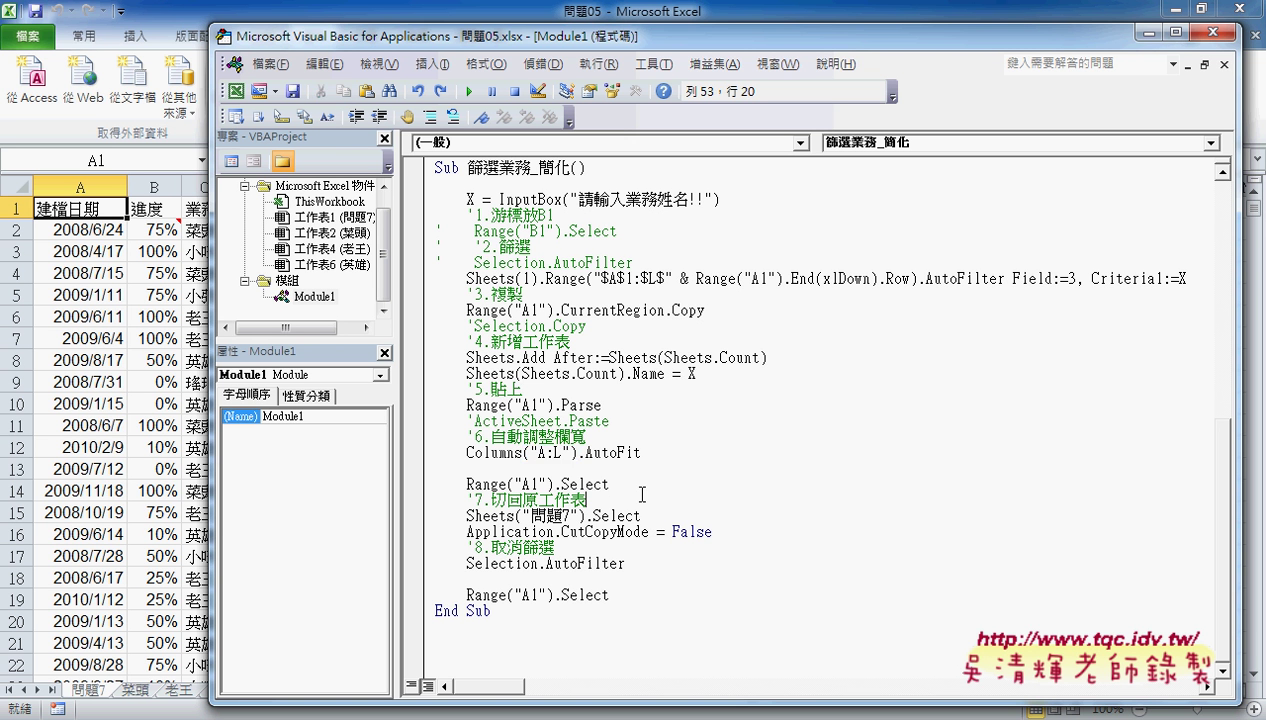
left_click(597, 483)
left_click_drag(538, 532, 654, 532)
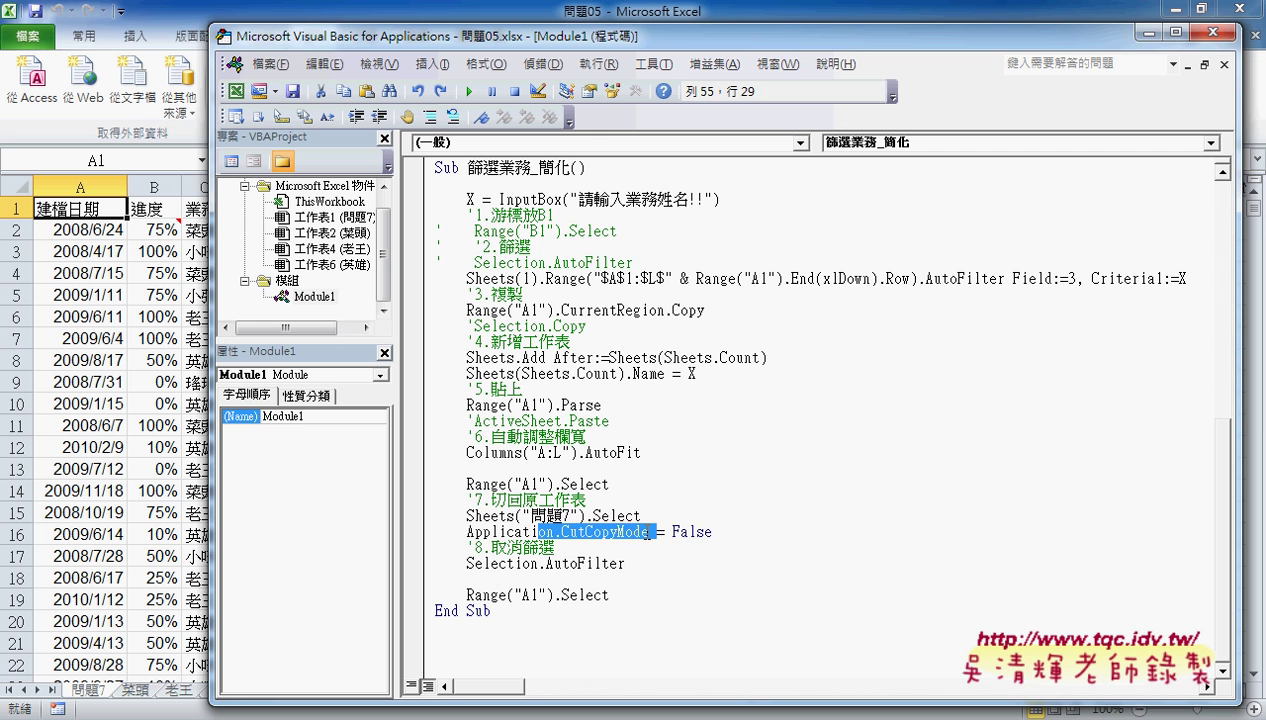
left_click(464, 532)
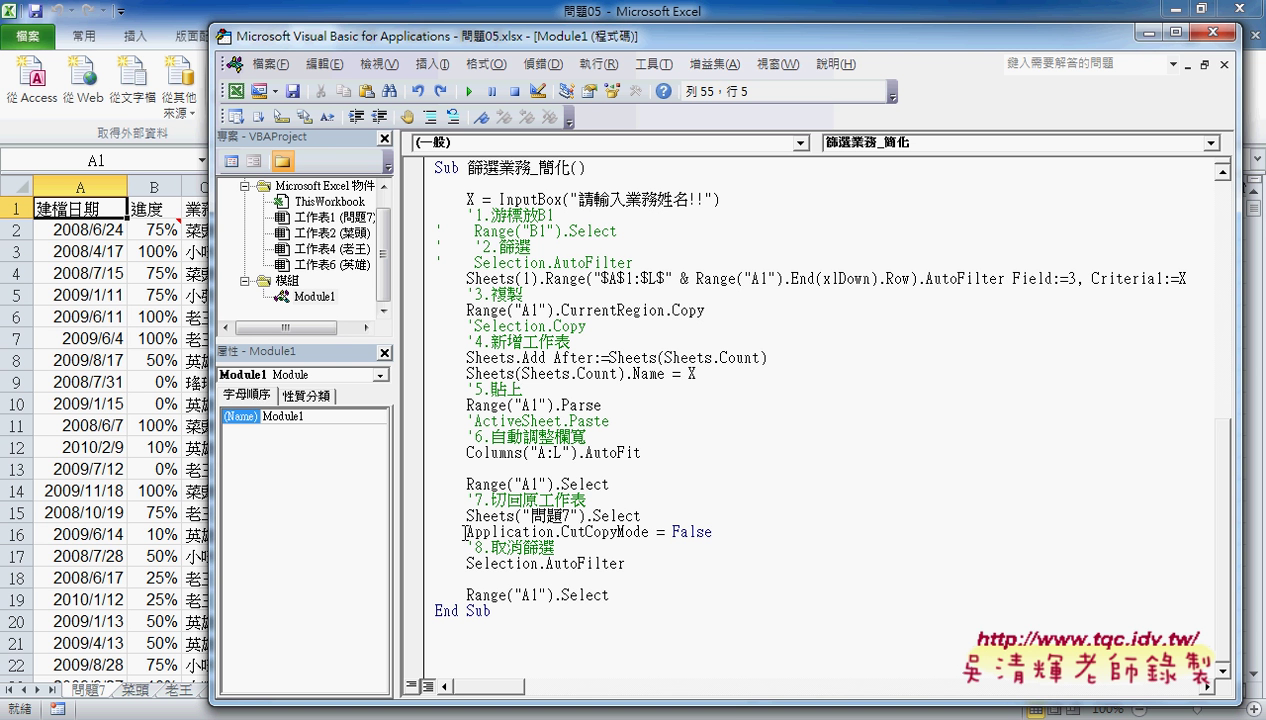
key("Down")
key("Down")
- Step into the macro with F8, resize and shift the editor, and run the InputBox line
key("F8")
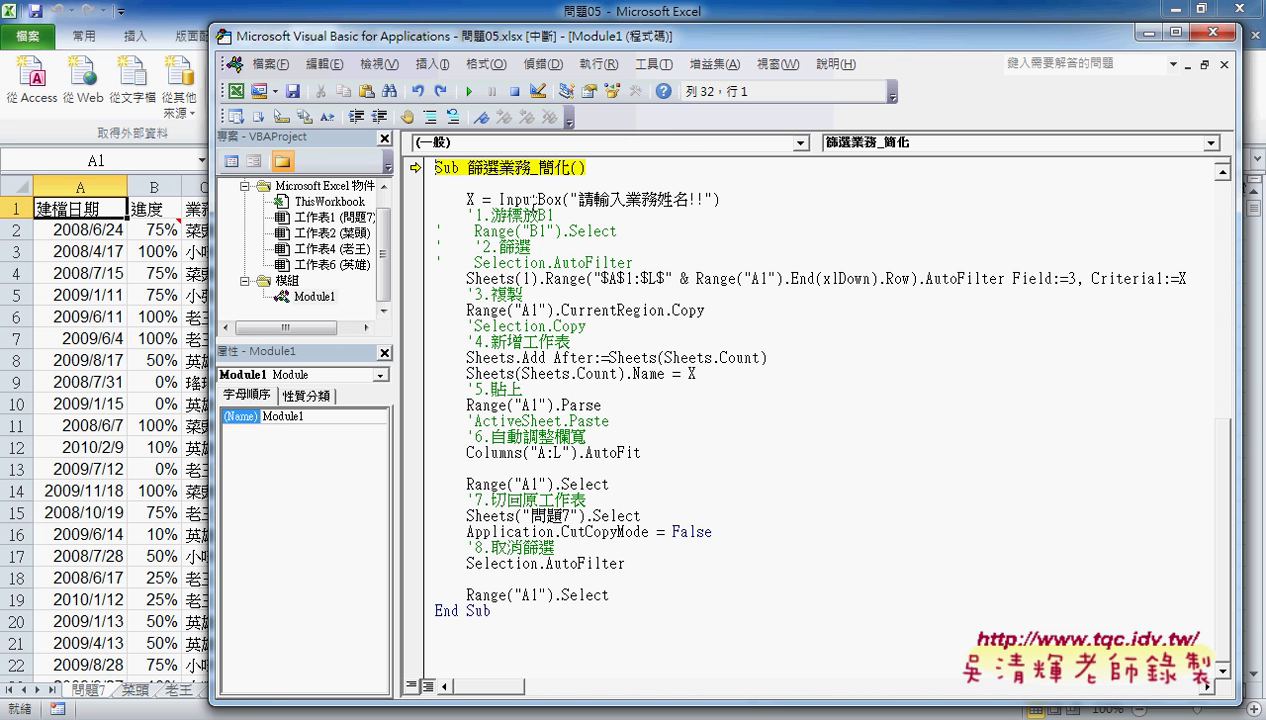
key("F8")
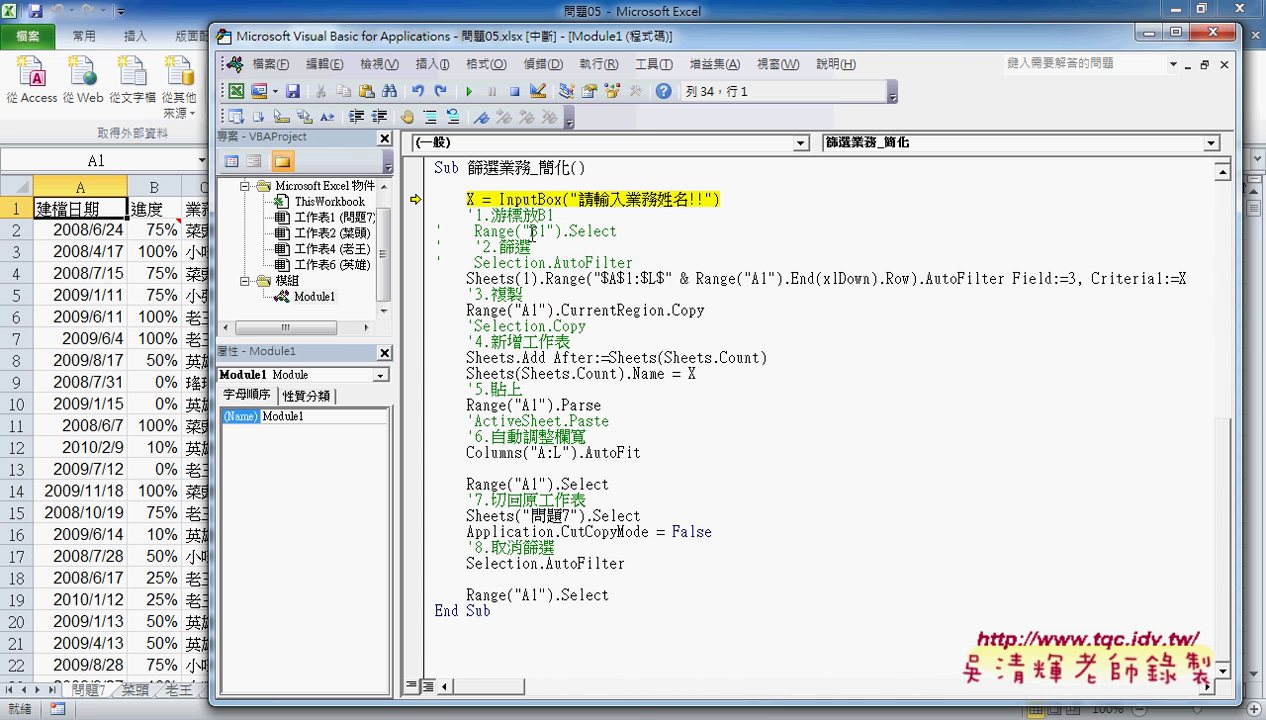
left_click_drag(634, 705, 636, 652)
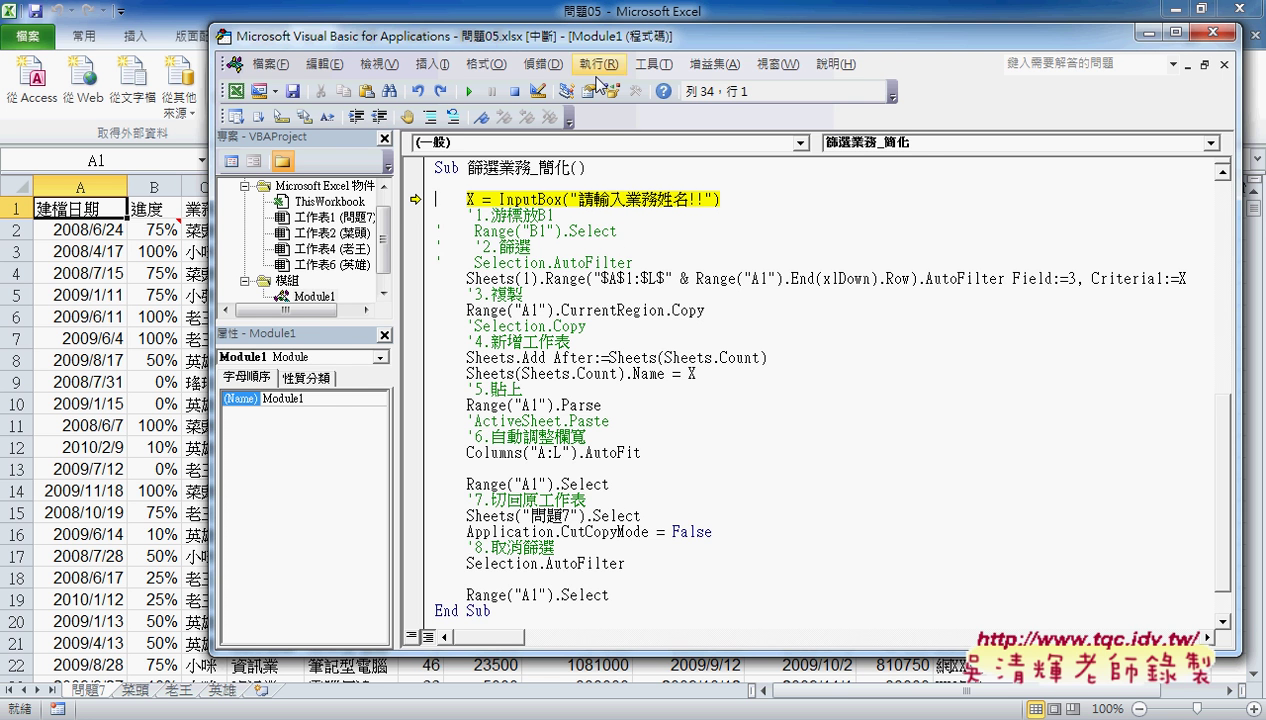
left_click_drag(600, 46, 640, 43)
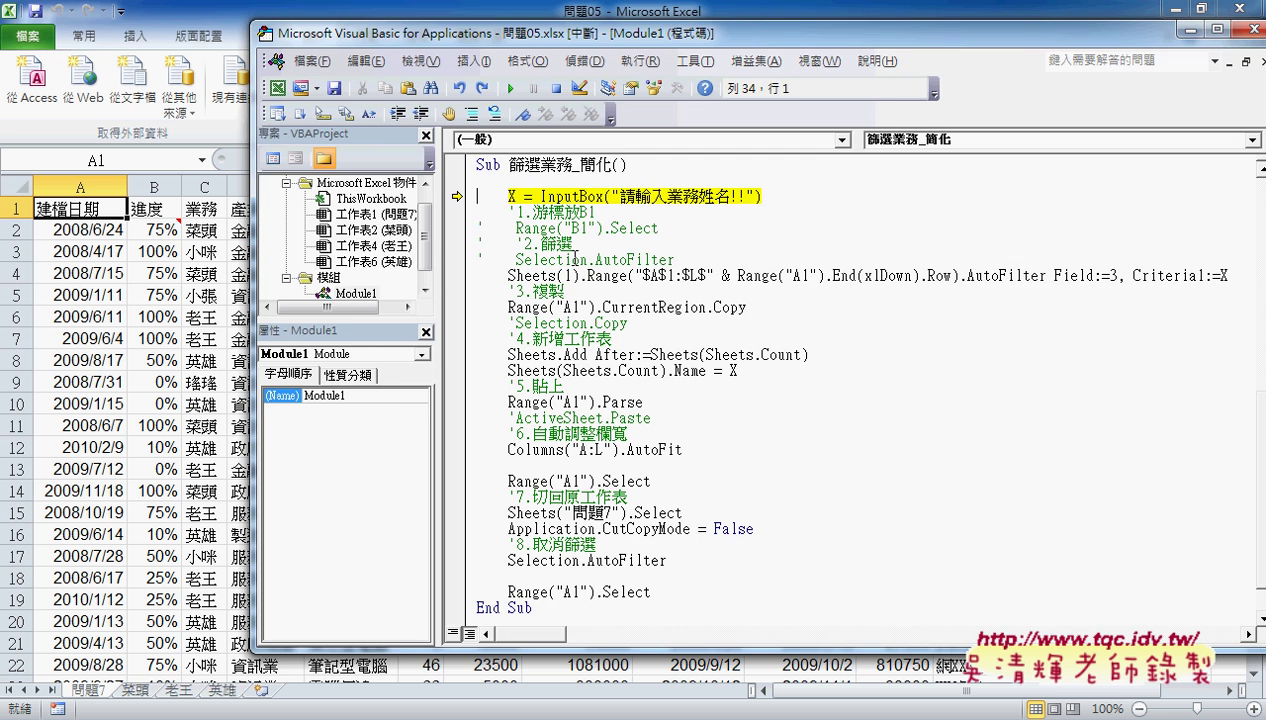
key("F8")
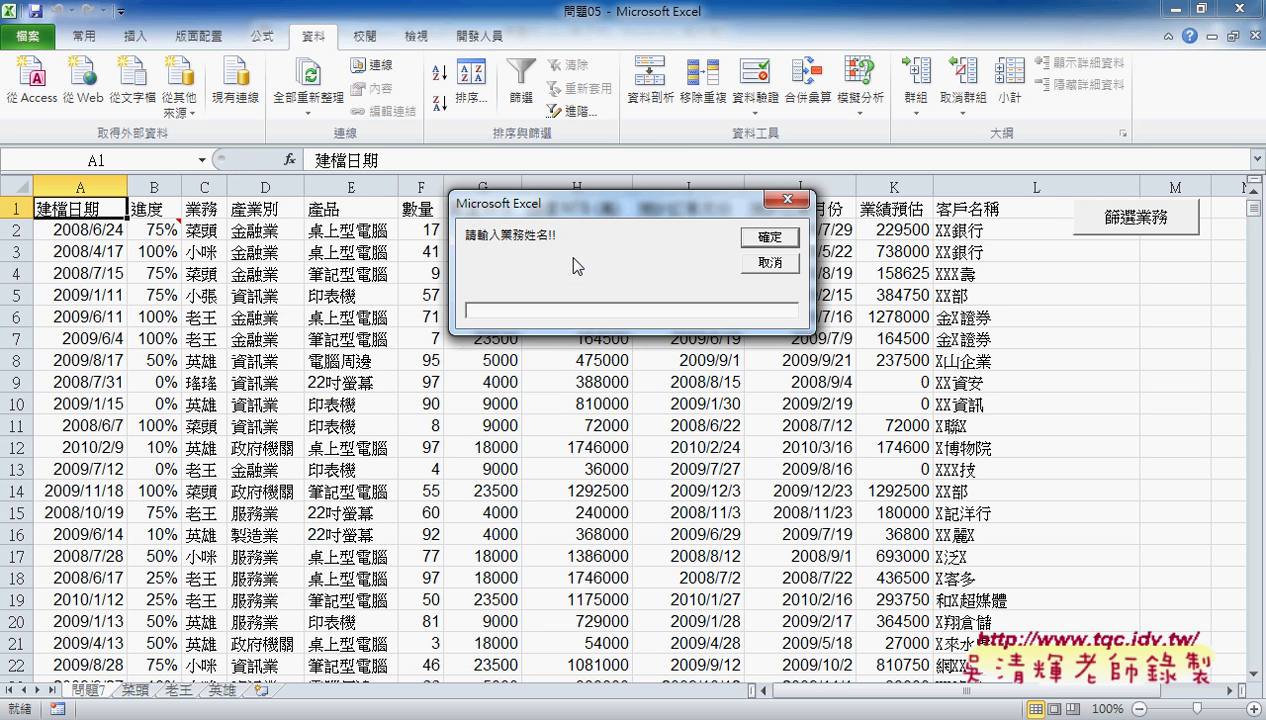
- Enter the salesperson's name in the 請輸入業務姓名!! prompt and confirm with 確定
type("ce")
key("BackSpace")
key("BackSpace")
type("小咪")
key("Return")
left_click(755, 238)
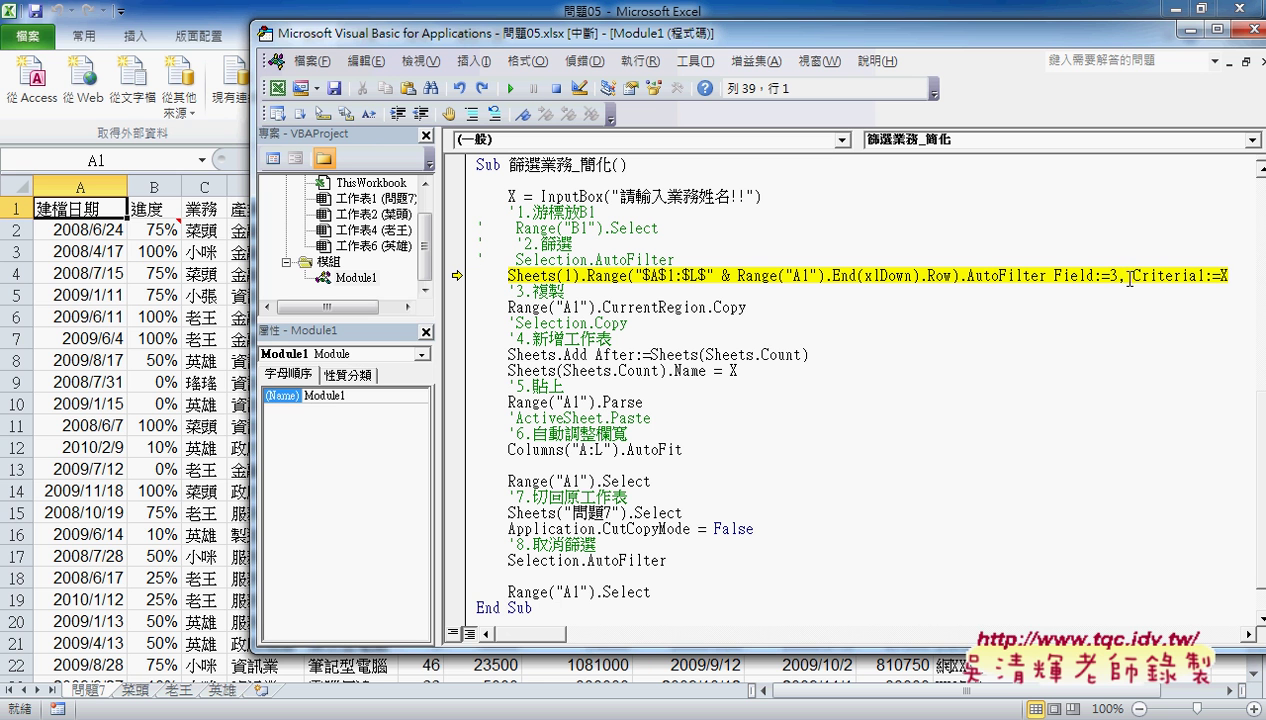
mouse_move(1223, 276)
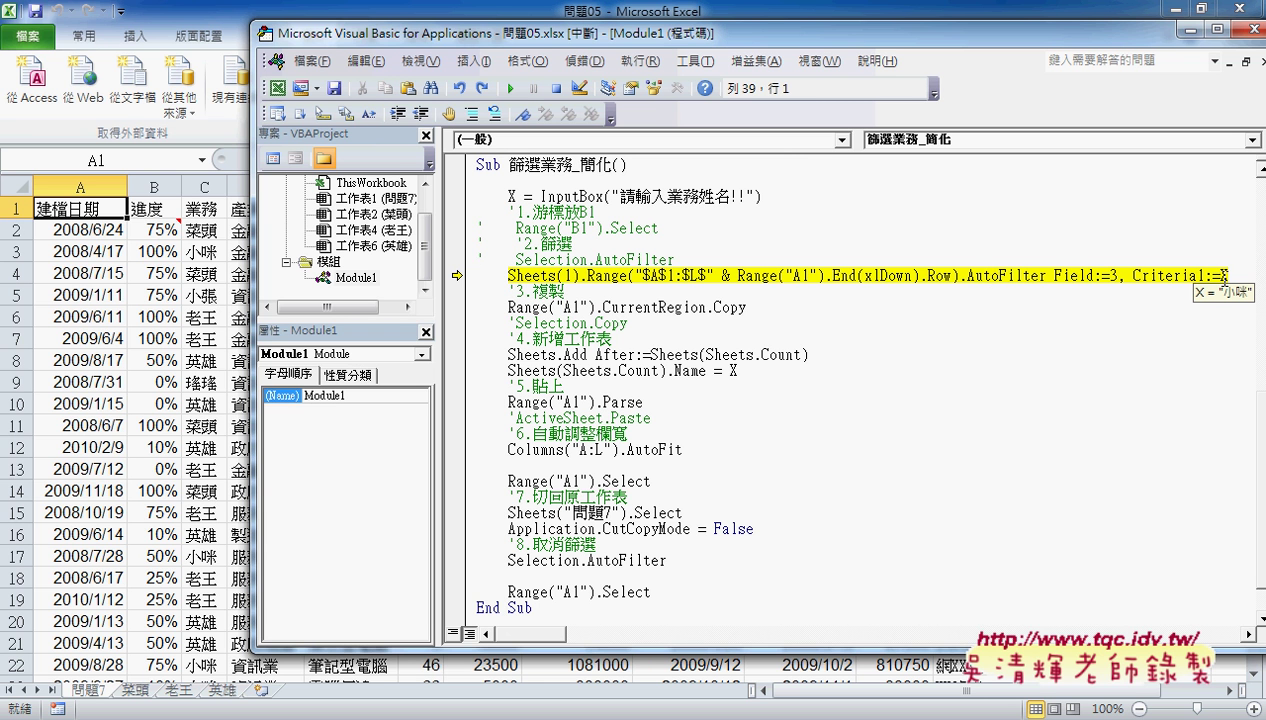
- Step through AutoFilter and CurrentRegion.Copy, filtering the sheet to 409 of 2499 records
key("F8")
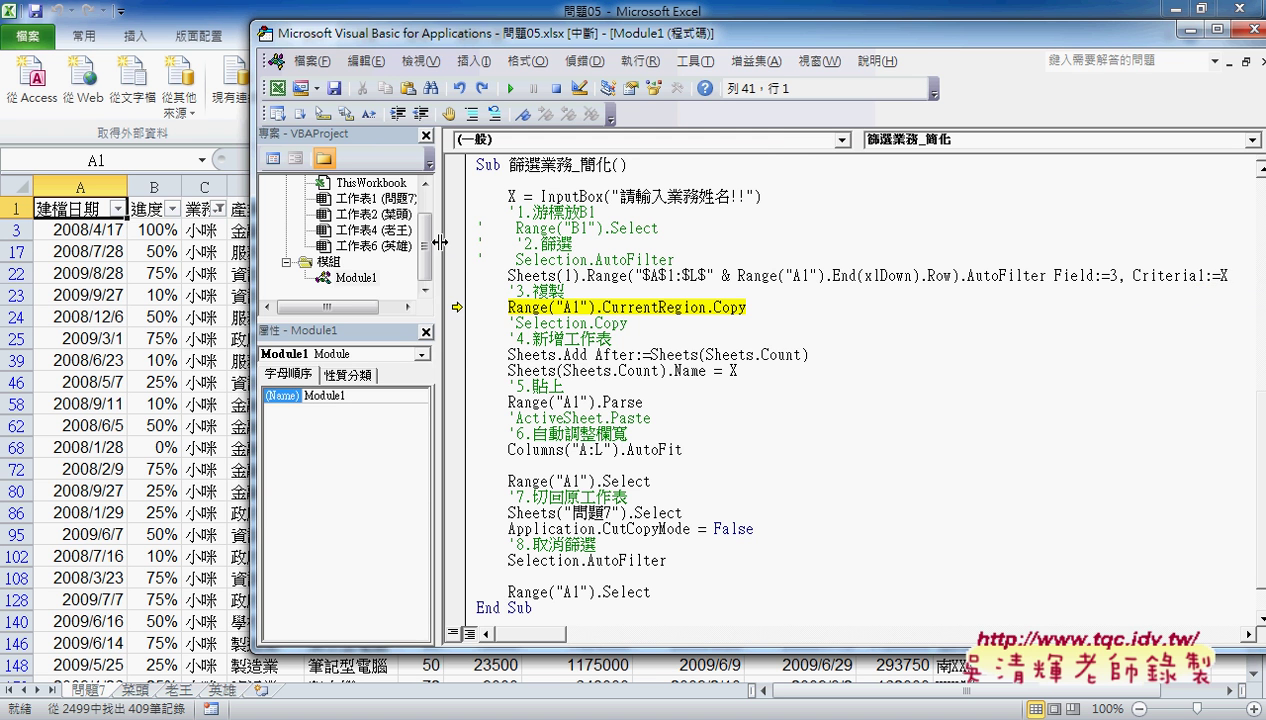
left_click_drag(440, 245, 331, 240)
left_click_drag(458, 33, 708, 36)
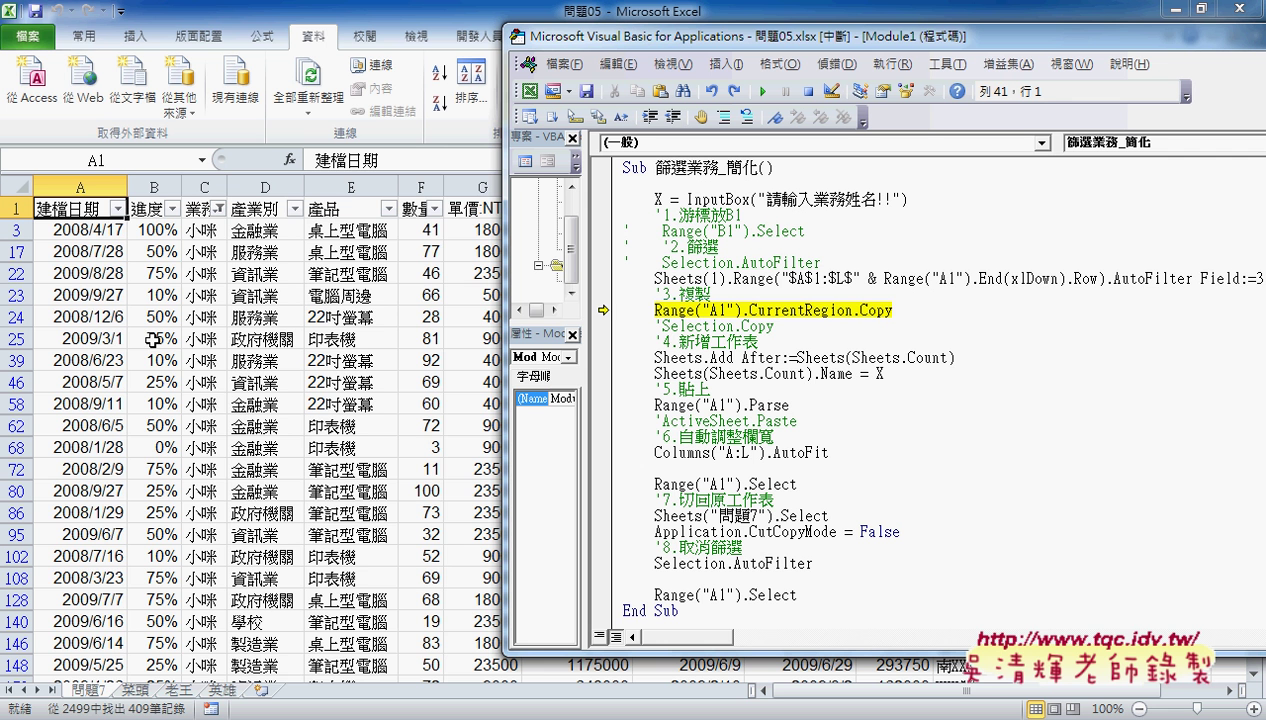
key("F8")
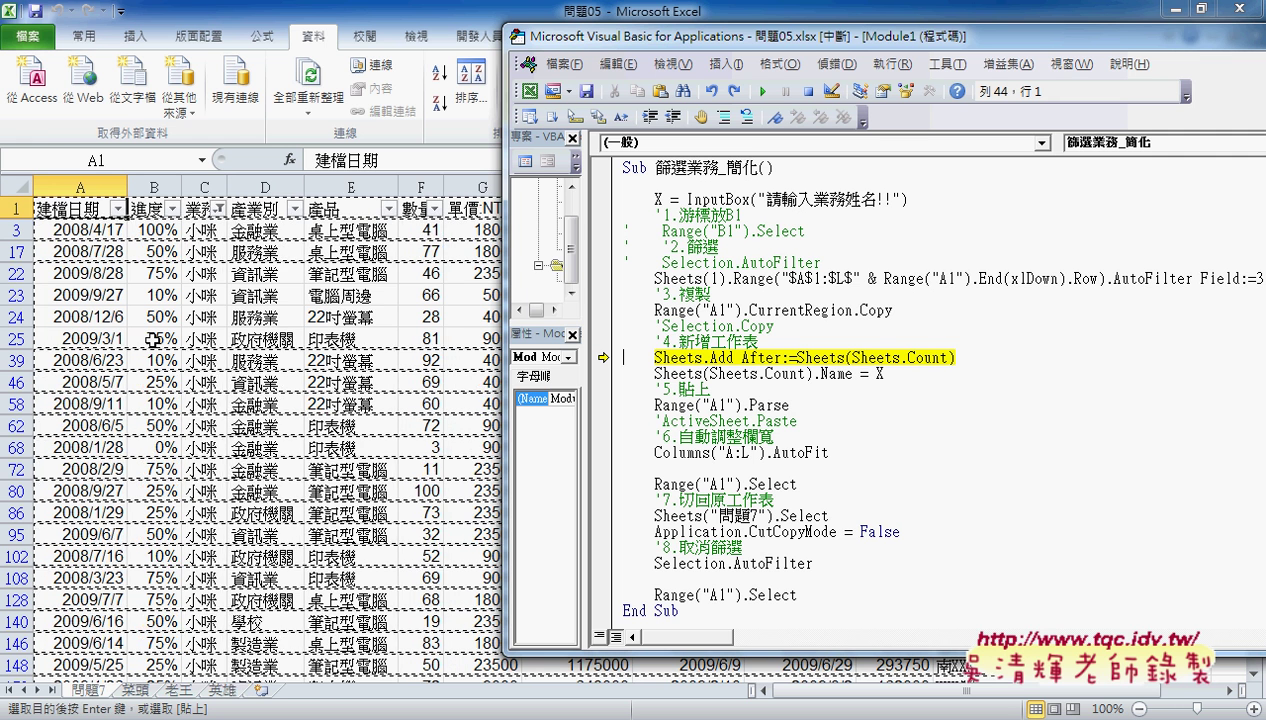
- Step through Sheets.Add, the Name = X line and Parse, leaving the new sheet empty
key("F8")
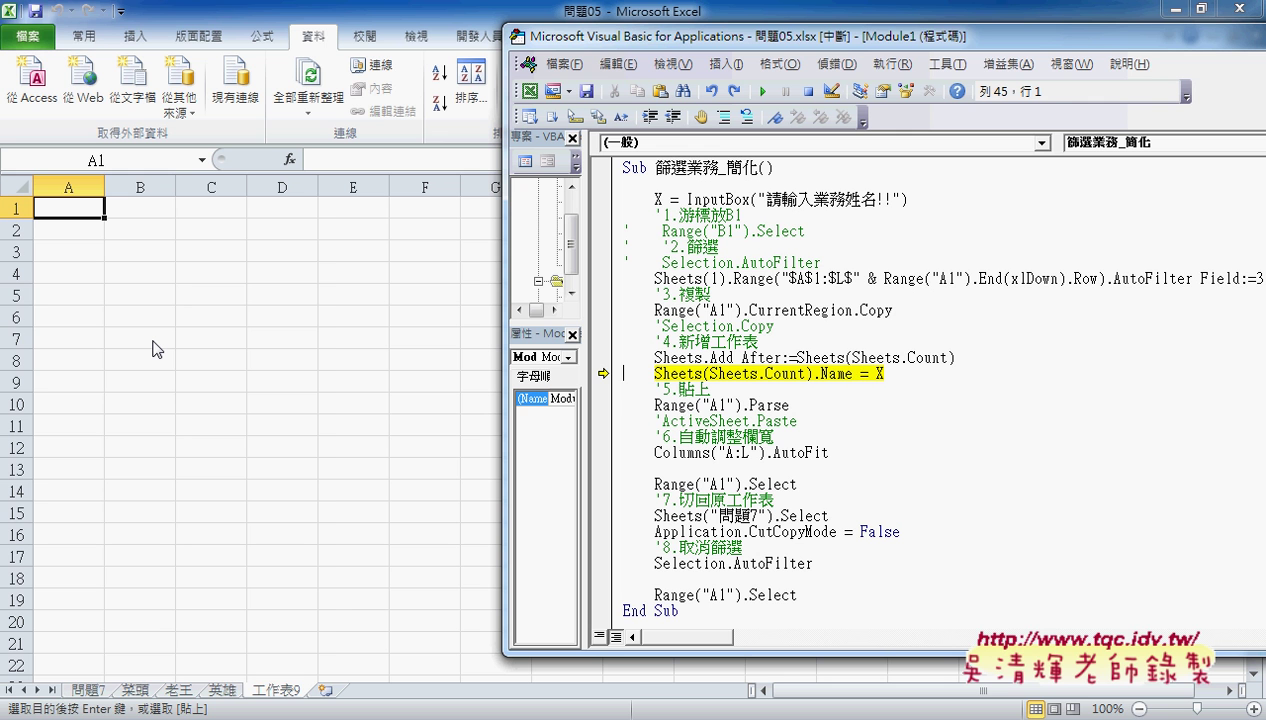
key("F8")
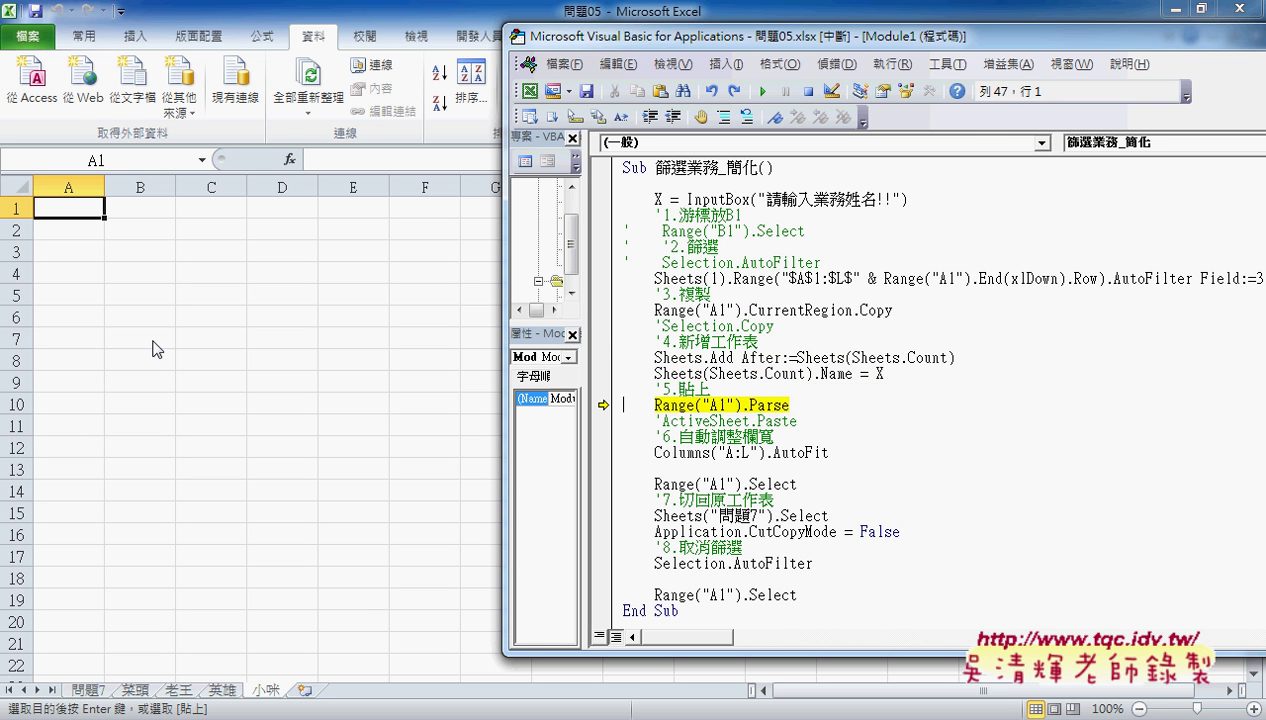
key("F8")
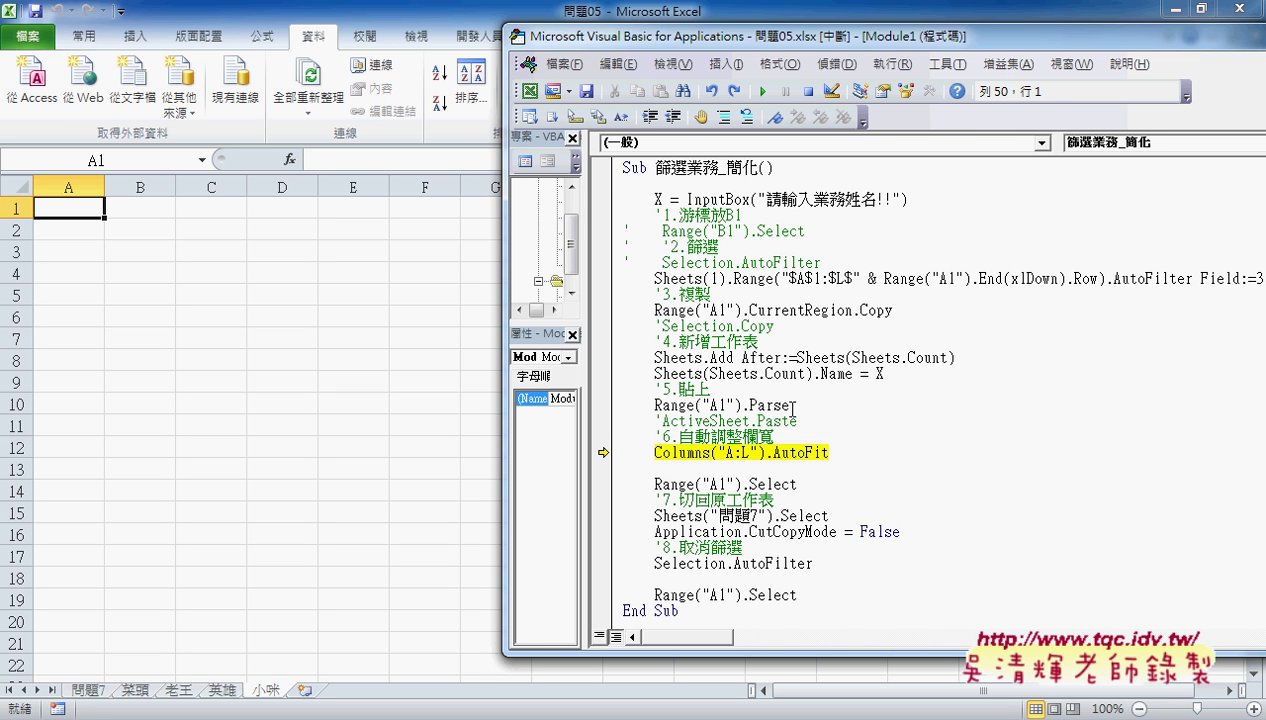
left_click_drag(790, 405, 745, 410)
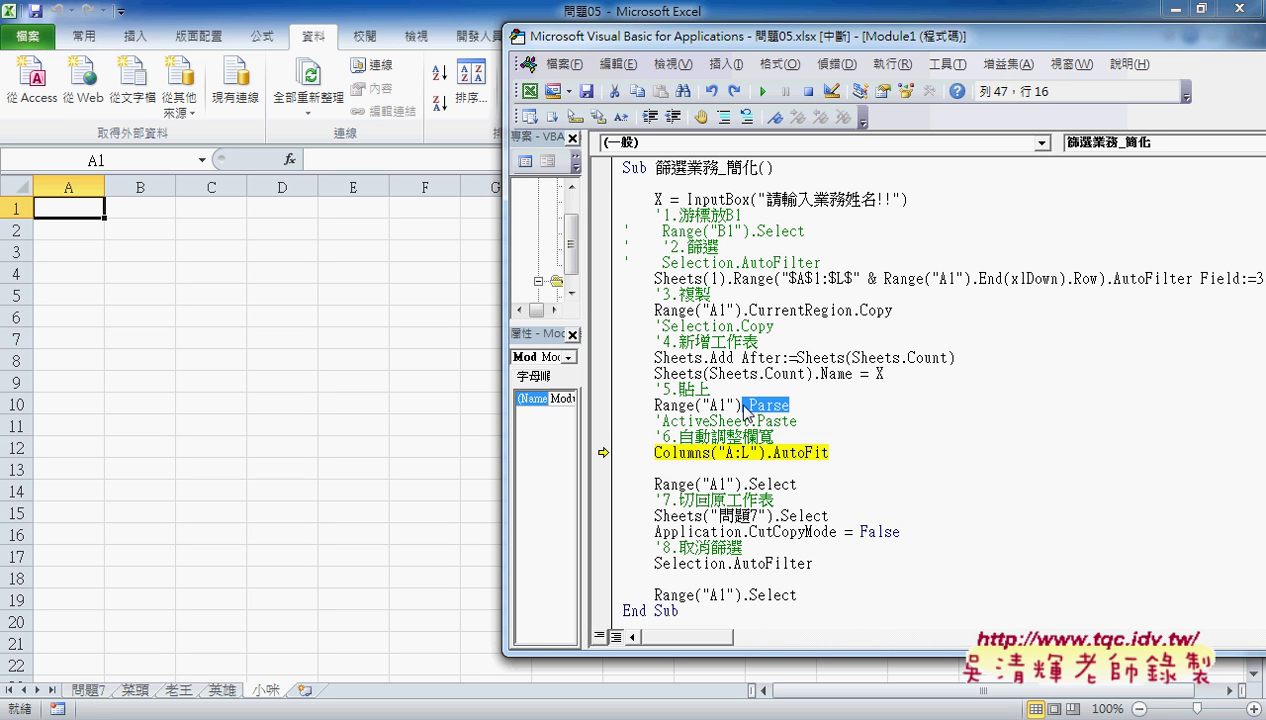
- Retype the member after Range("A1"), browsing the IntelliSense suggestions around Parse
type(".ㄆ")
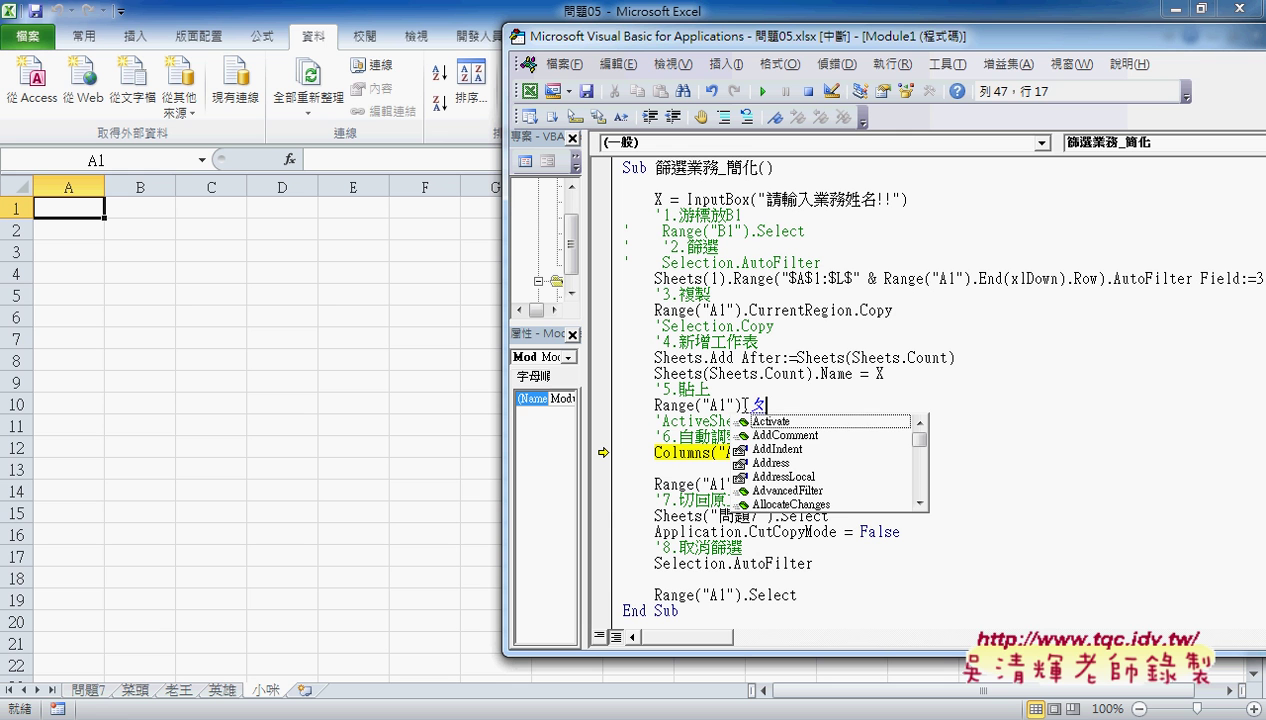
key("BackSpace")
type("p")
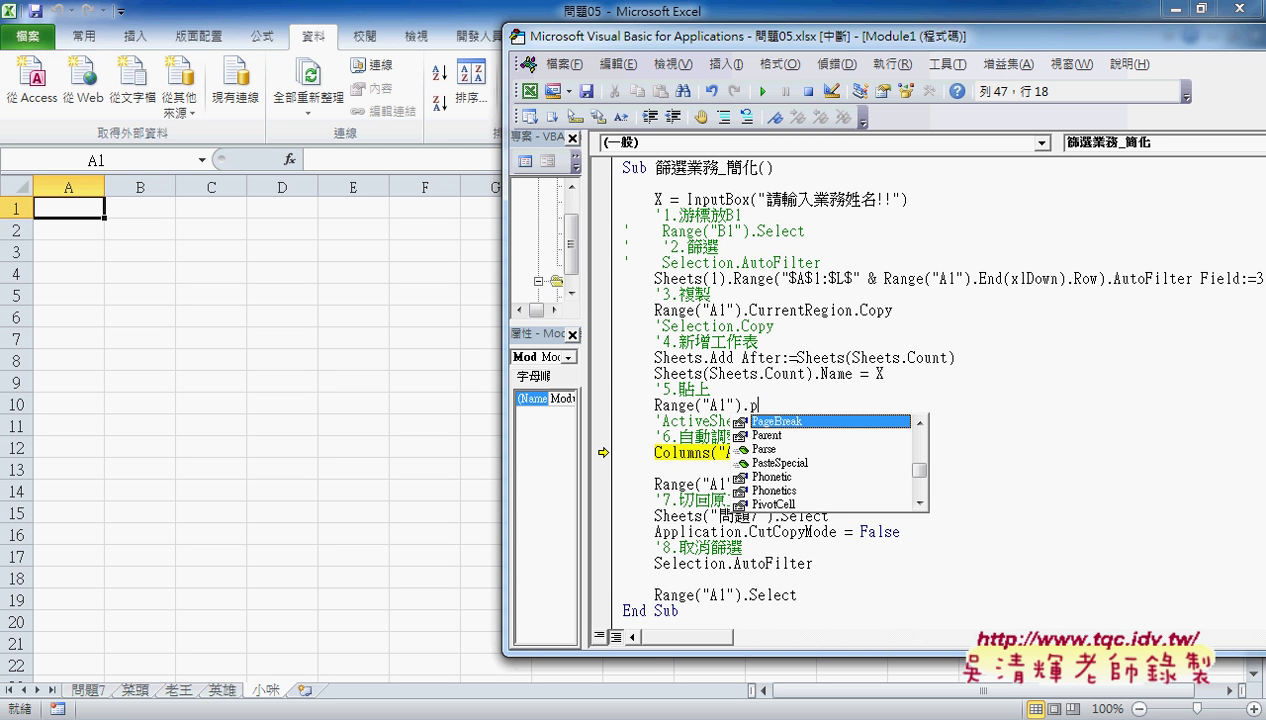
type("a")
key("Down")
key("Down")
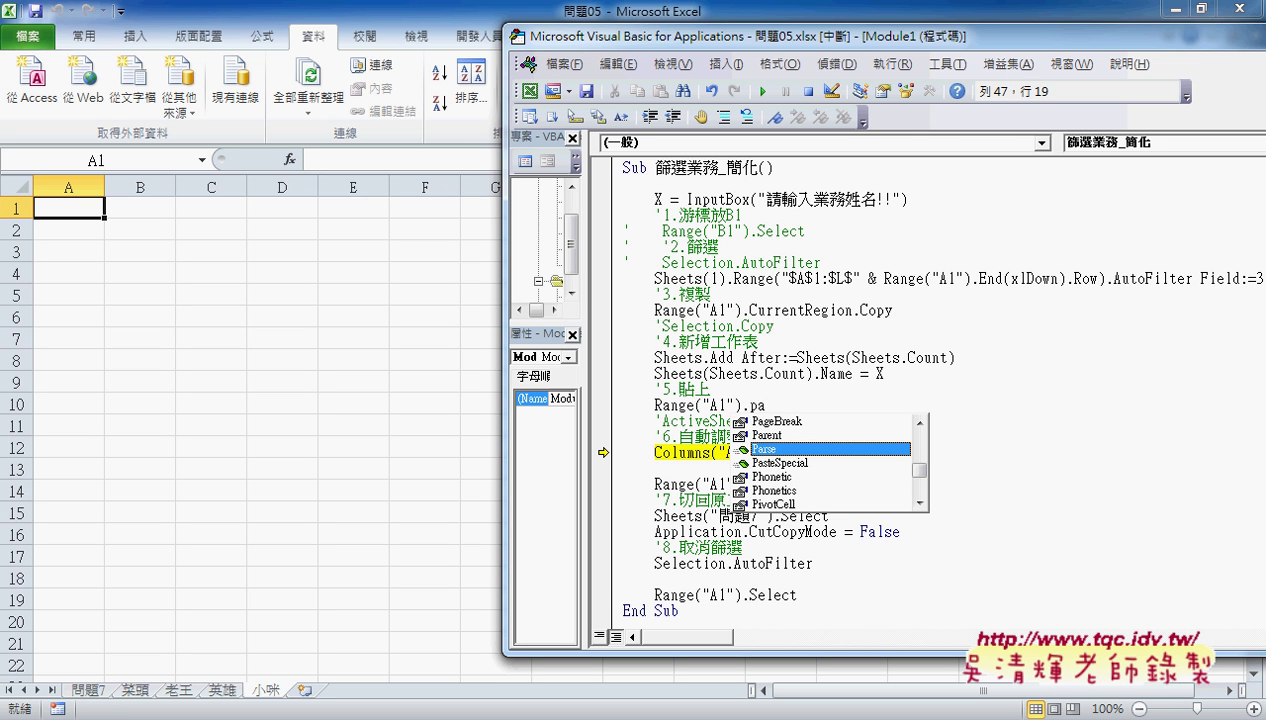
type("s")
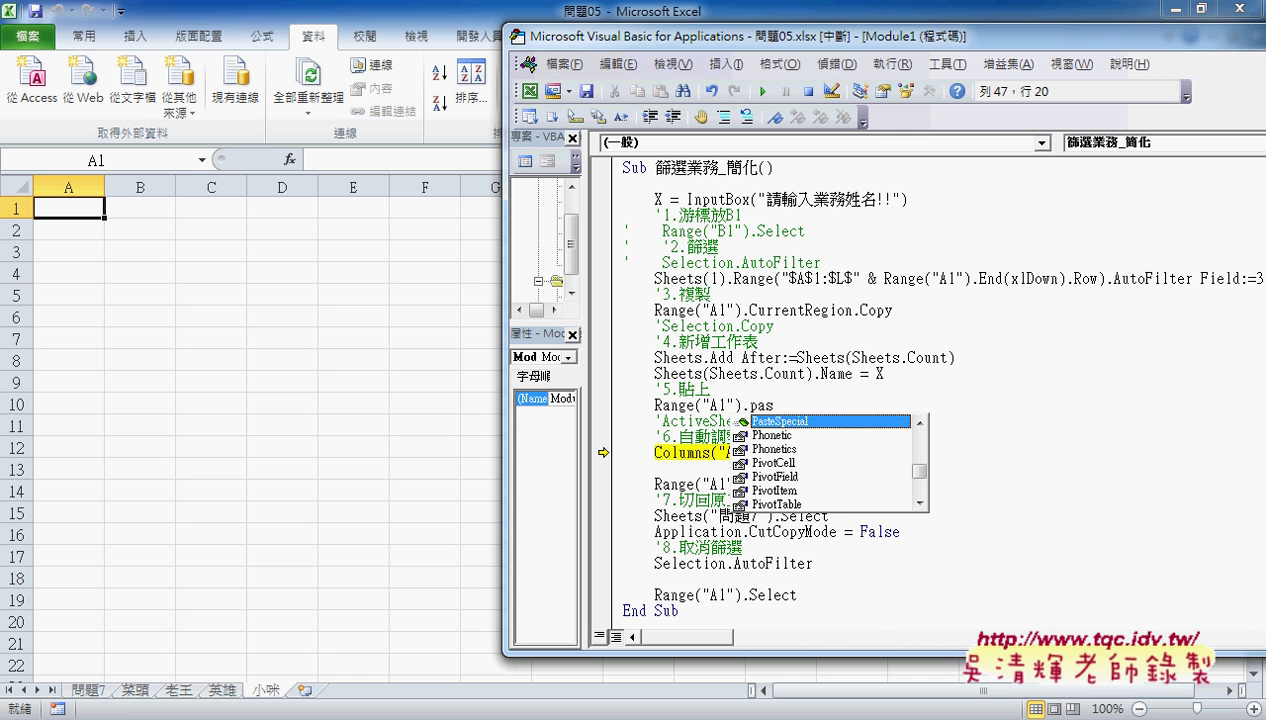
key("Up")
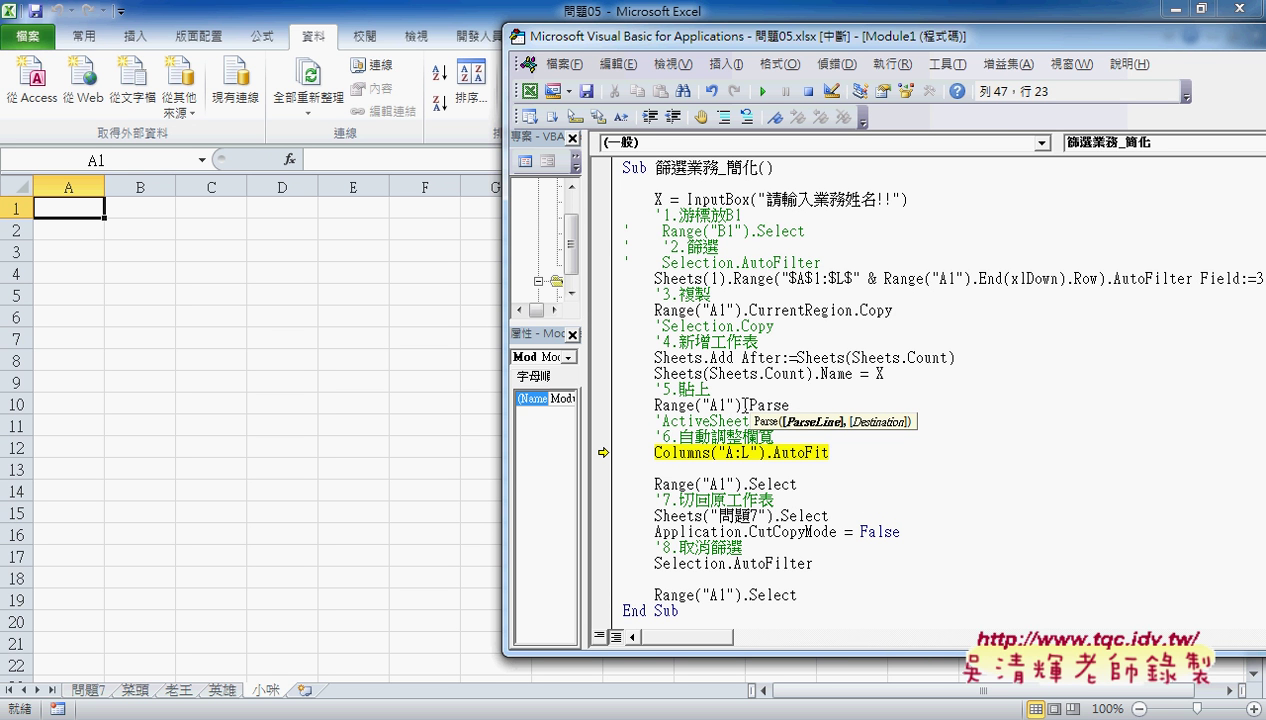
key("Down")
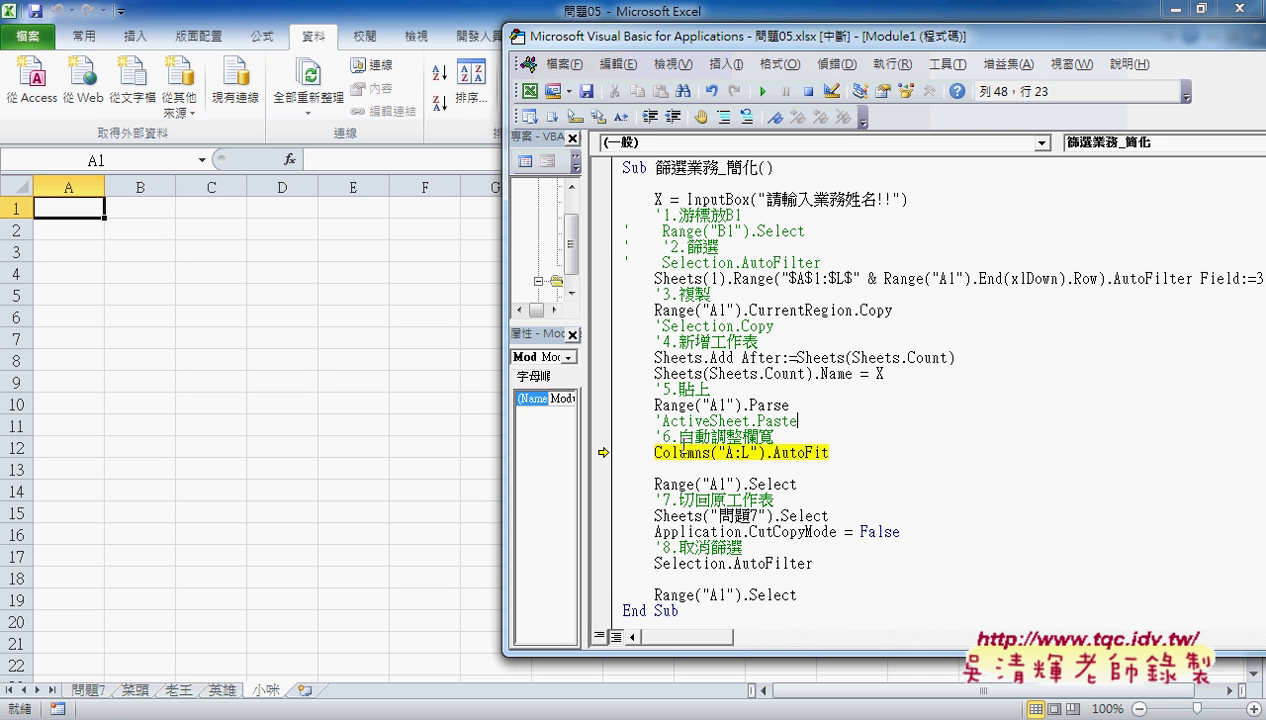
- Change the call to Range("A1").Select and remove the apostrophe before ActiveSheet.Paste
left_click_drag(745, 410, 808, 408)
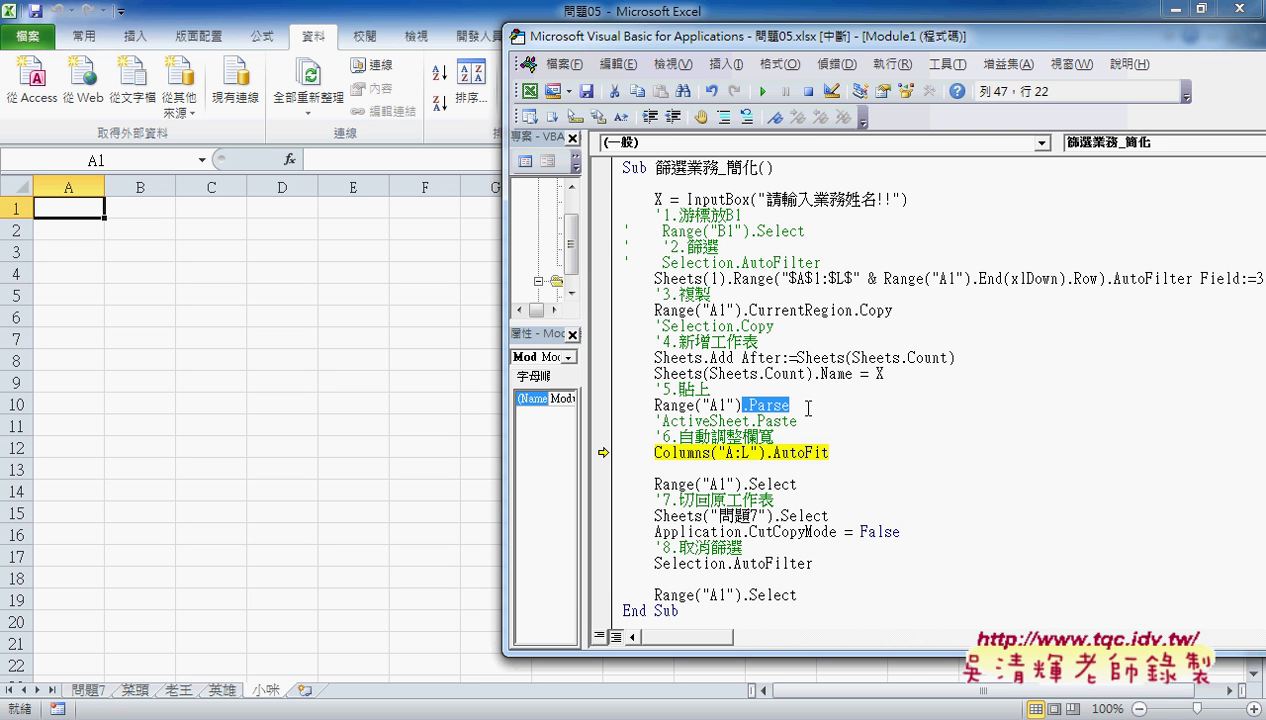
type(".")
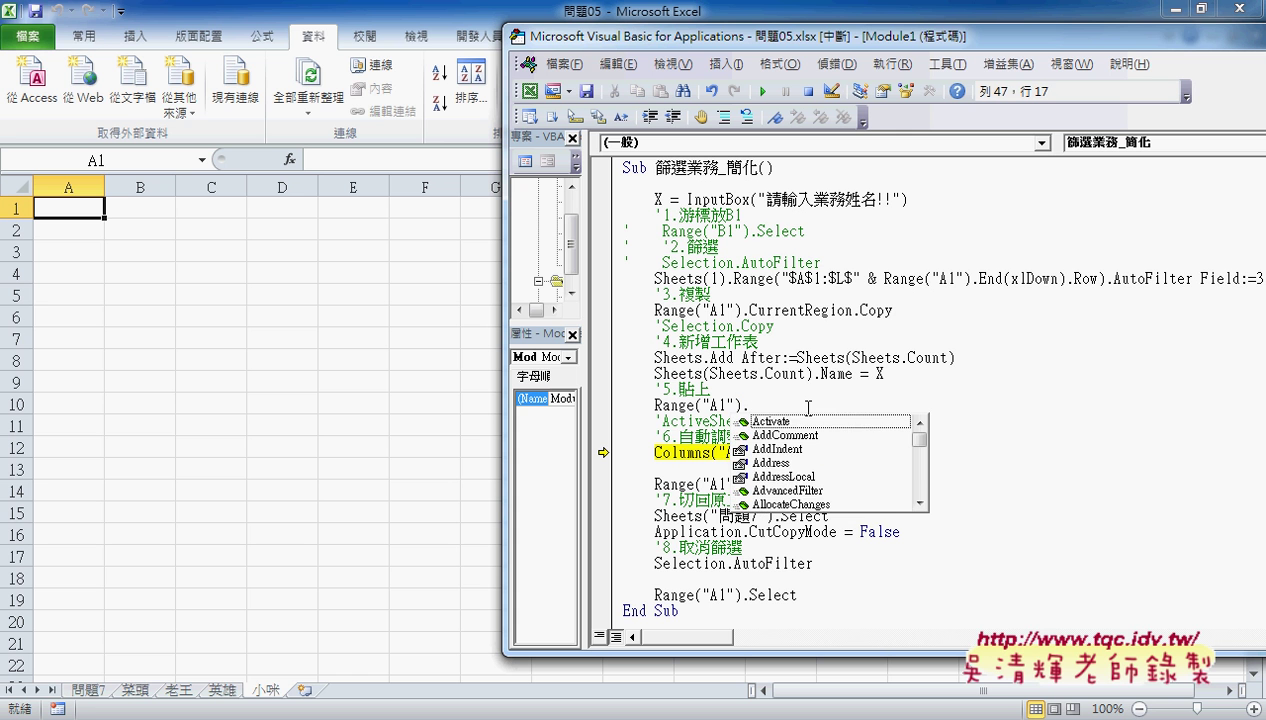
type("se")
key("space")
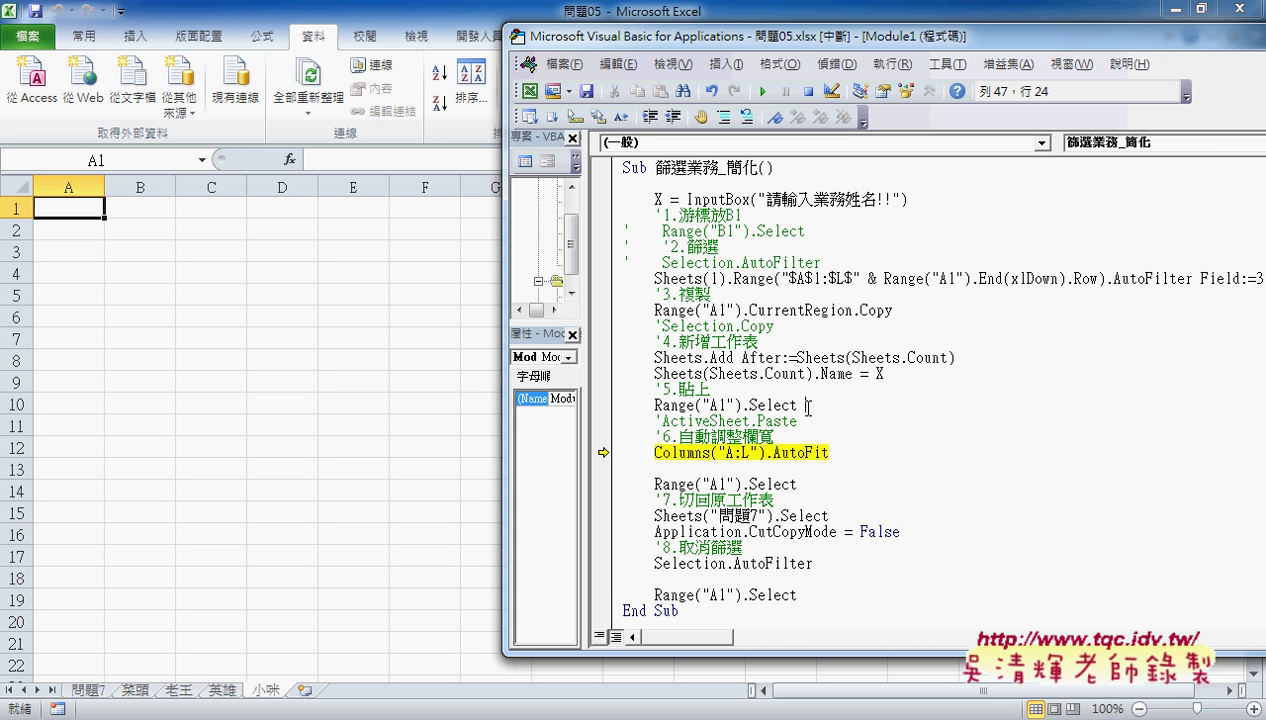
left_click_drag(654, 421, 661, 421)
key("Delete")
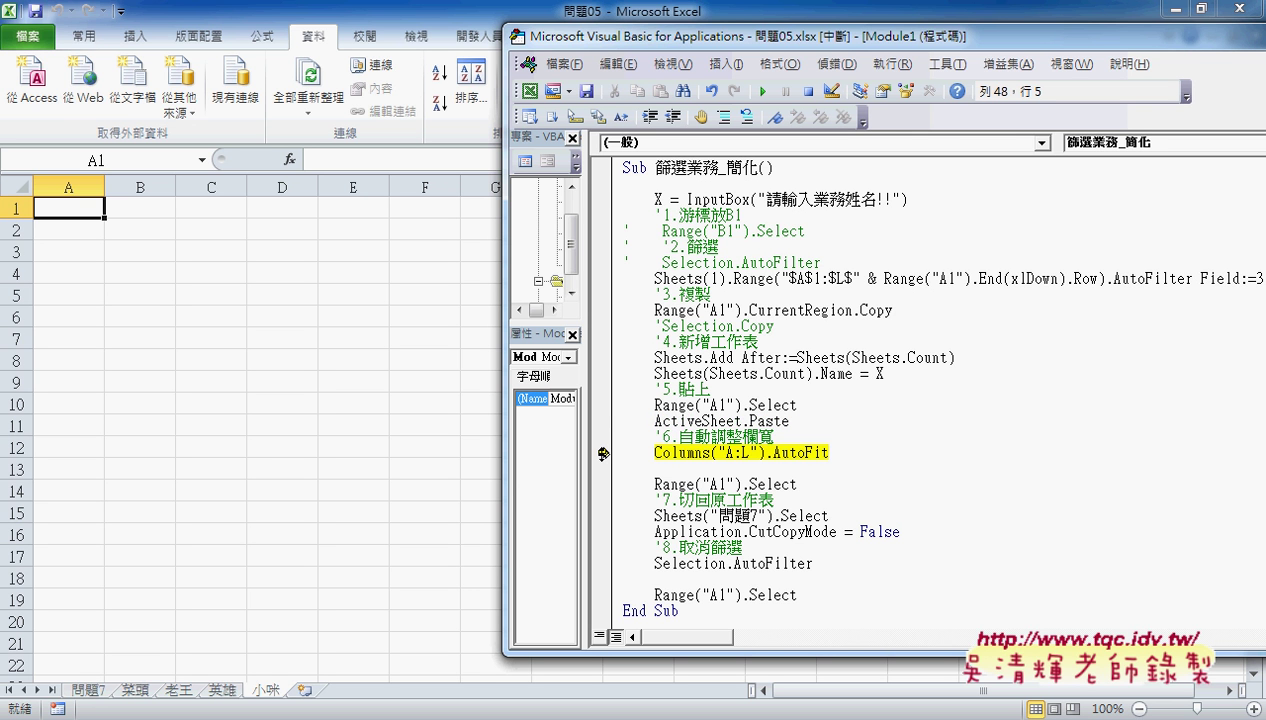
- Resume execution at Range("A1").Select, step through ActiveSheet.Paste, and debug the resulting error 1004
left_click_drag(603, 452, 610, 406)
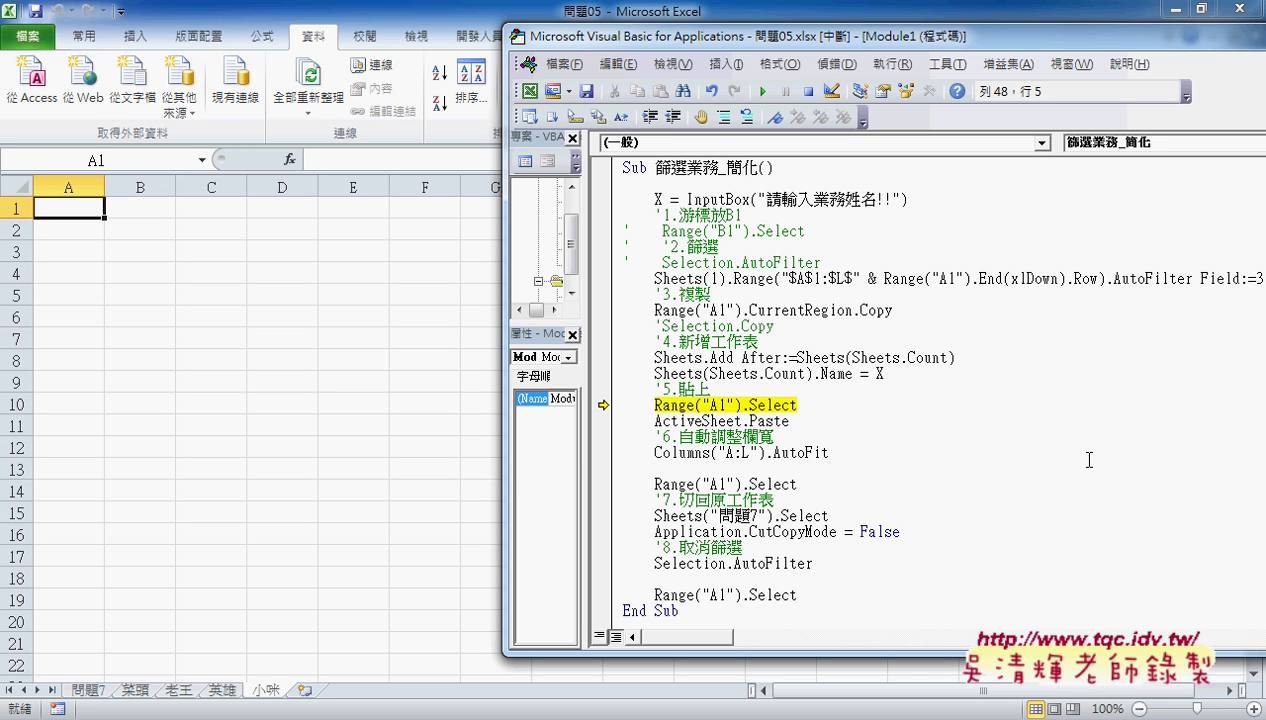
key("F8")
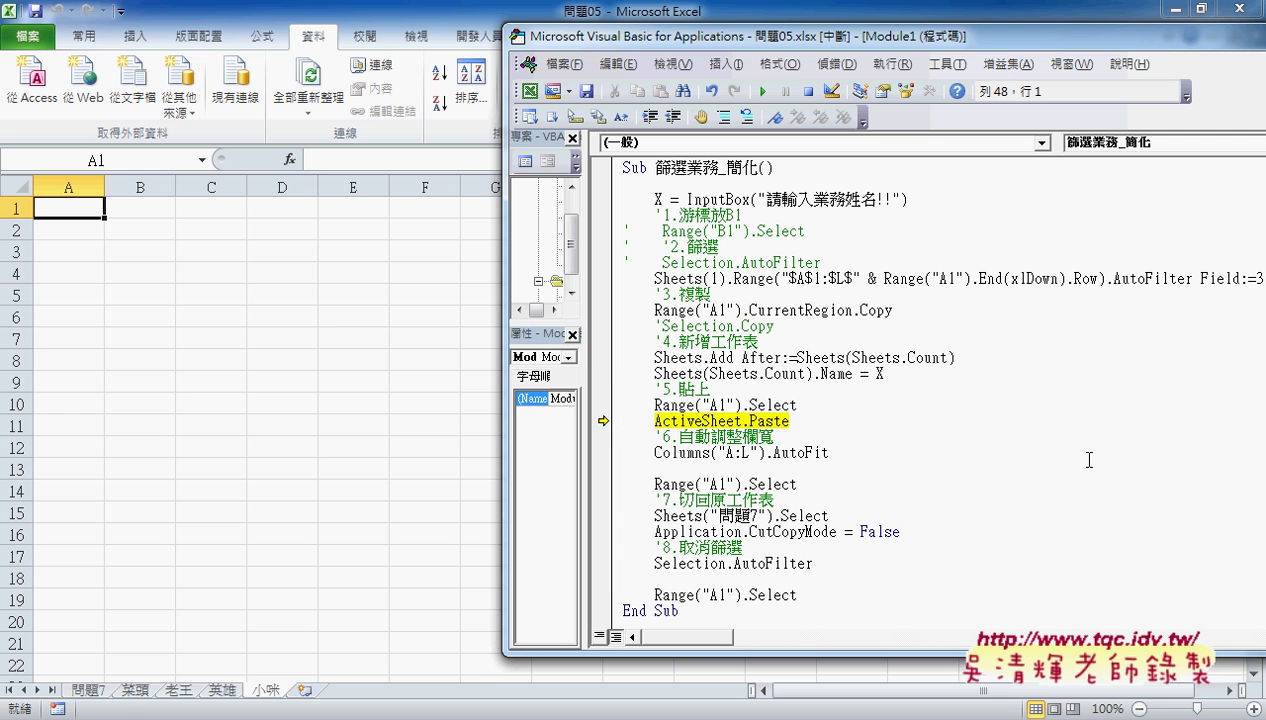
key("F8")
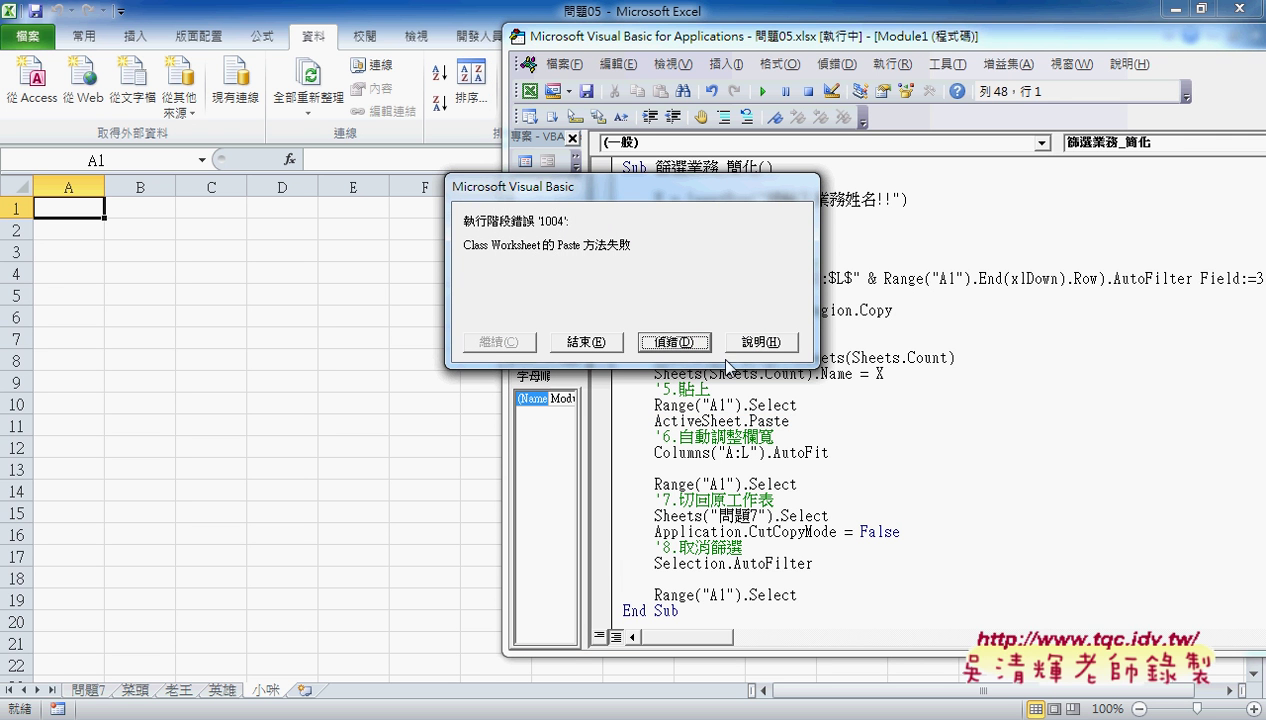
left_click(676, 343)
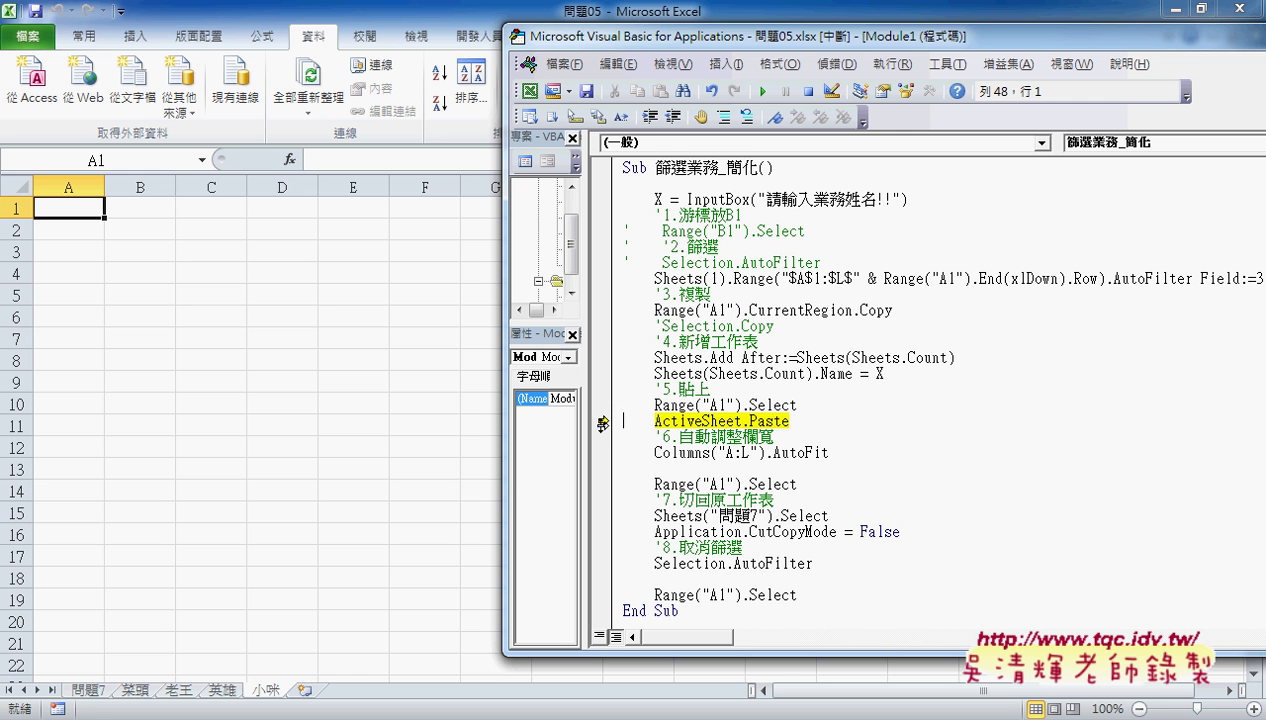
- Reset execution to the AutoFilter line, check the filtered data, and run the copy line
left_click_drag(600, 421, 612, 287)
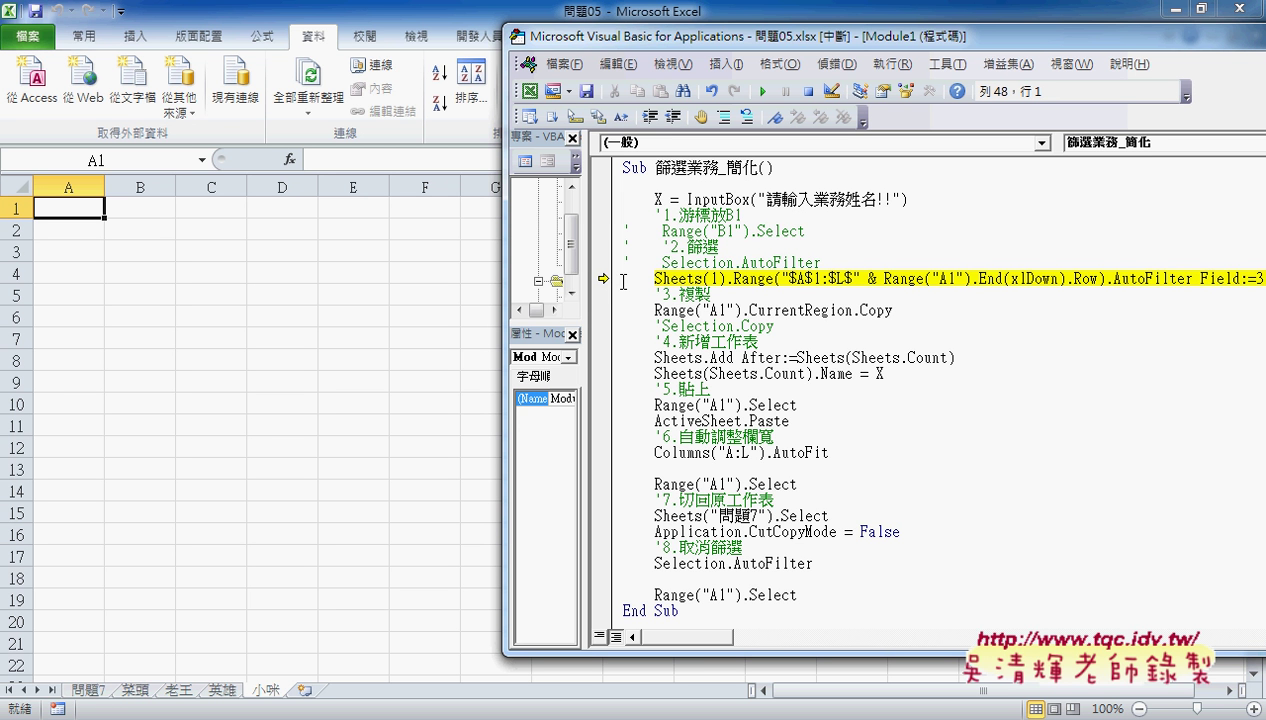
left_click(95, 692)
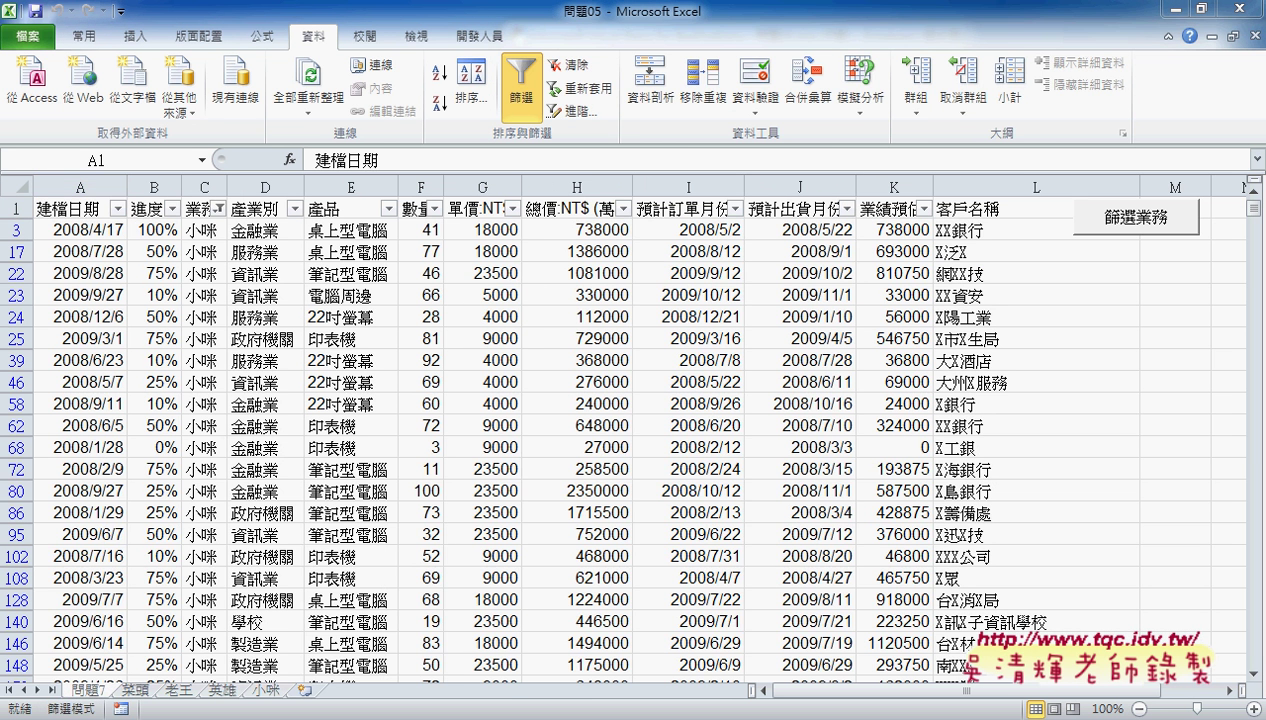
left_click(367, 660)
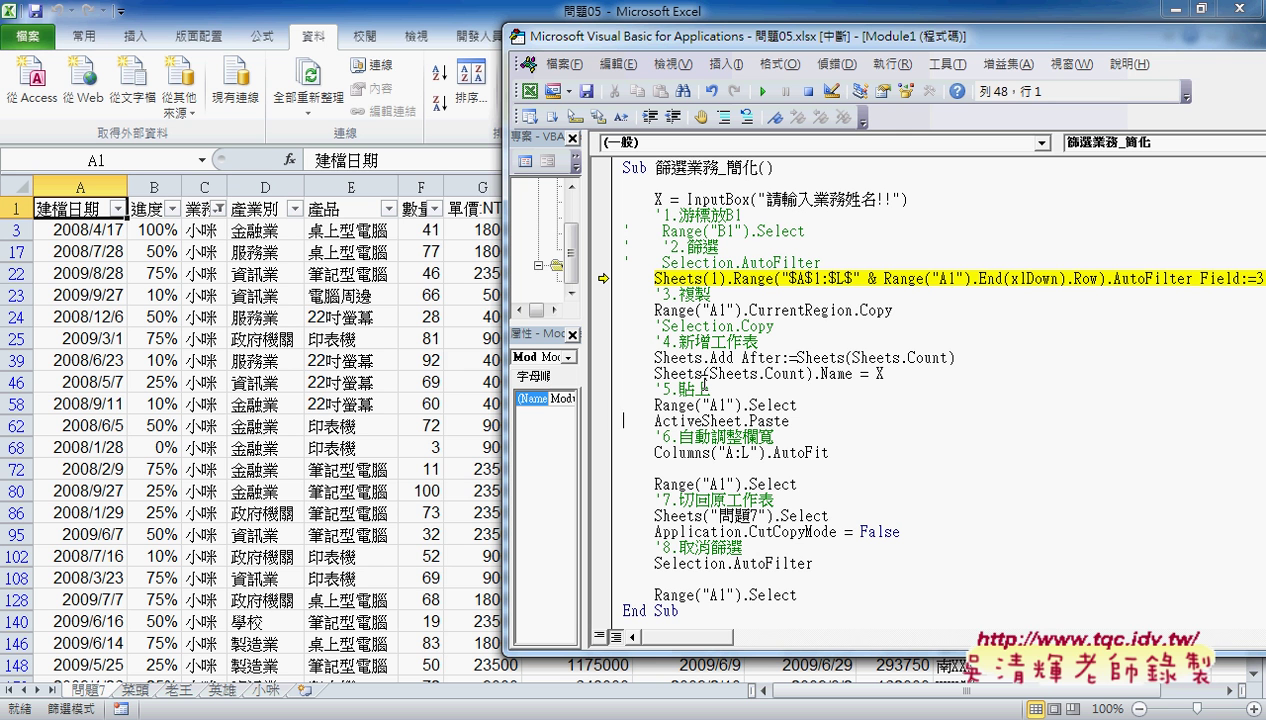
left_click_drag(603, 279, 604, 310)
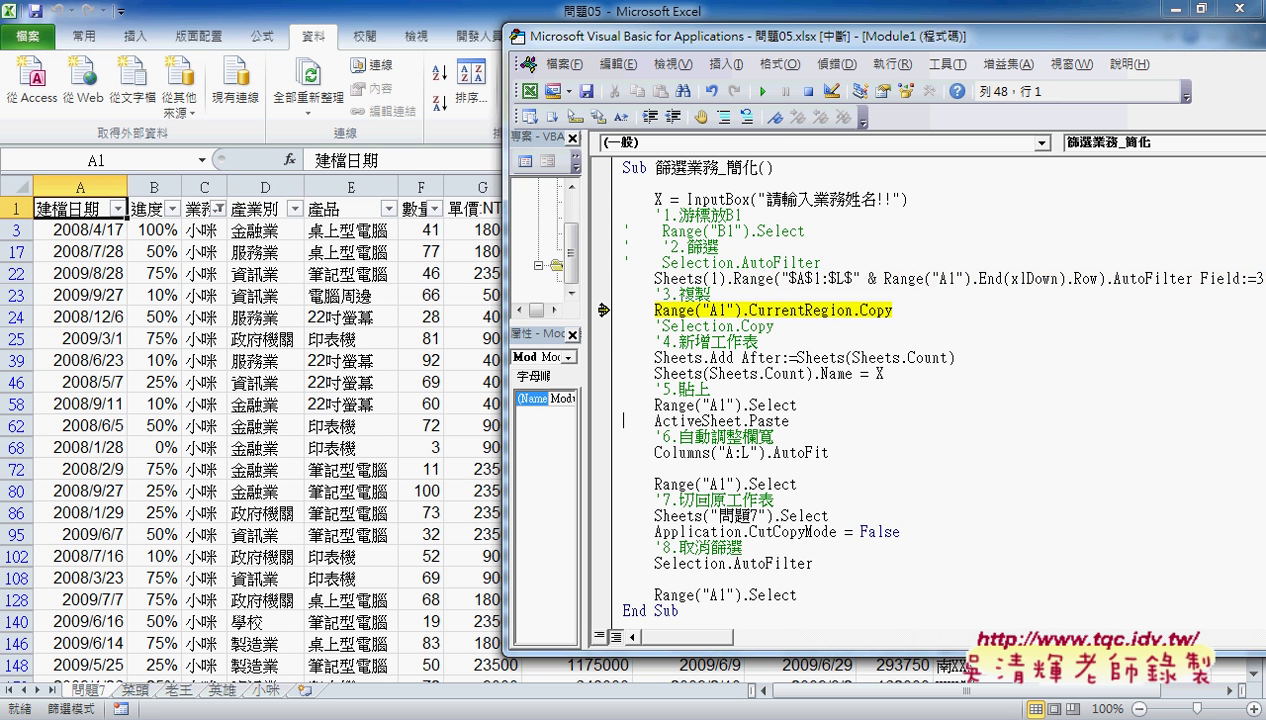
key("F8")
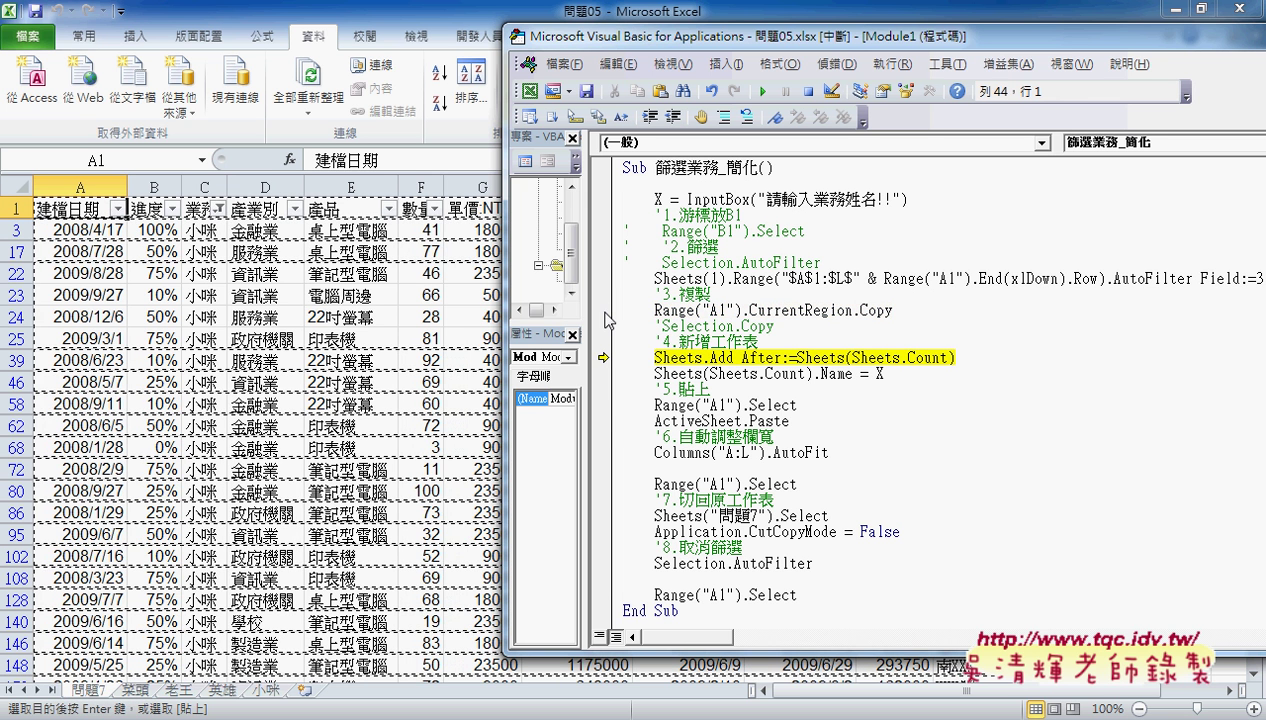
- Skip Sheets.Add, then step through selecting A1 and pasting the filtered rows into the salesperson's sheet
left_click_drag(603, 357, 598, 405)
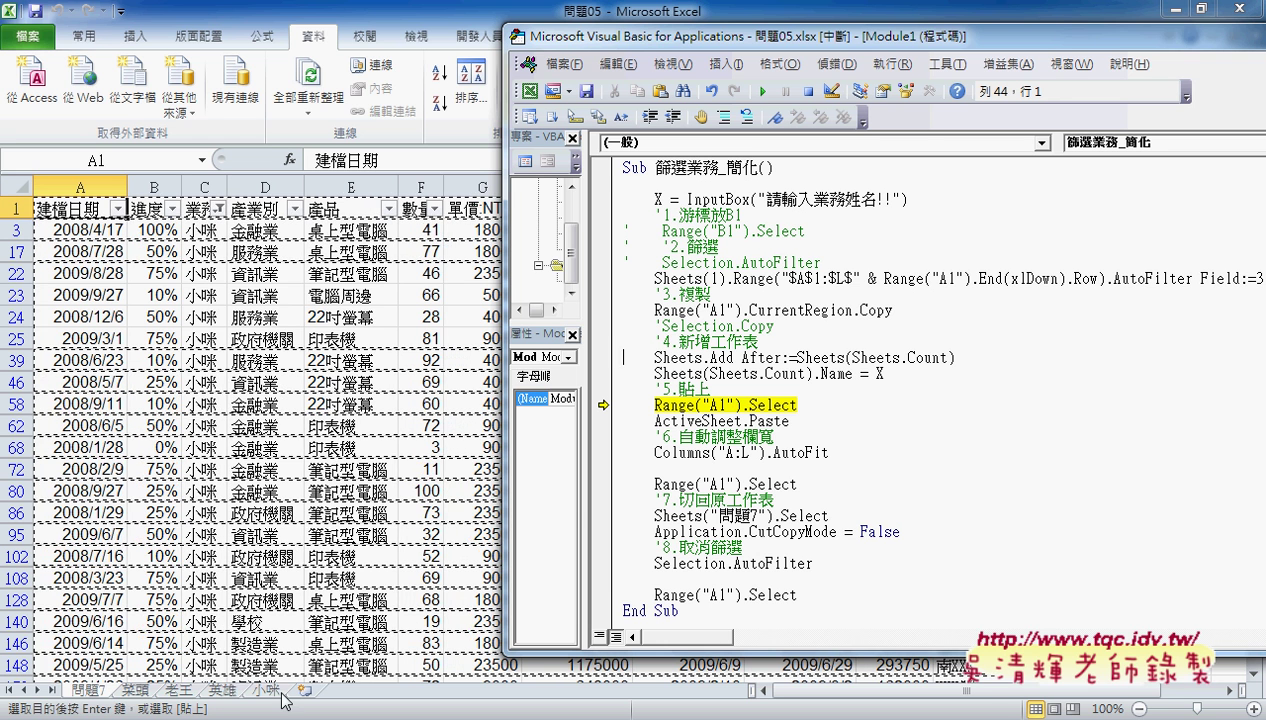
left_click(266, 690)
left_click(358, 690)
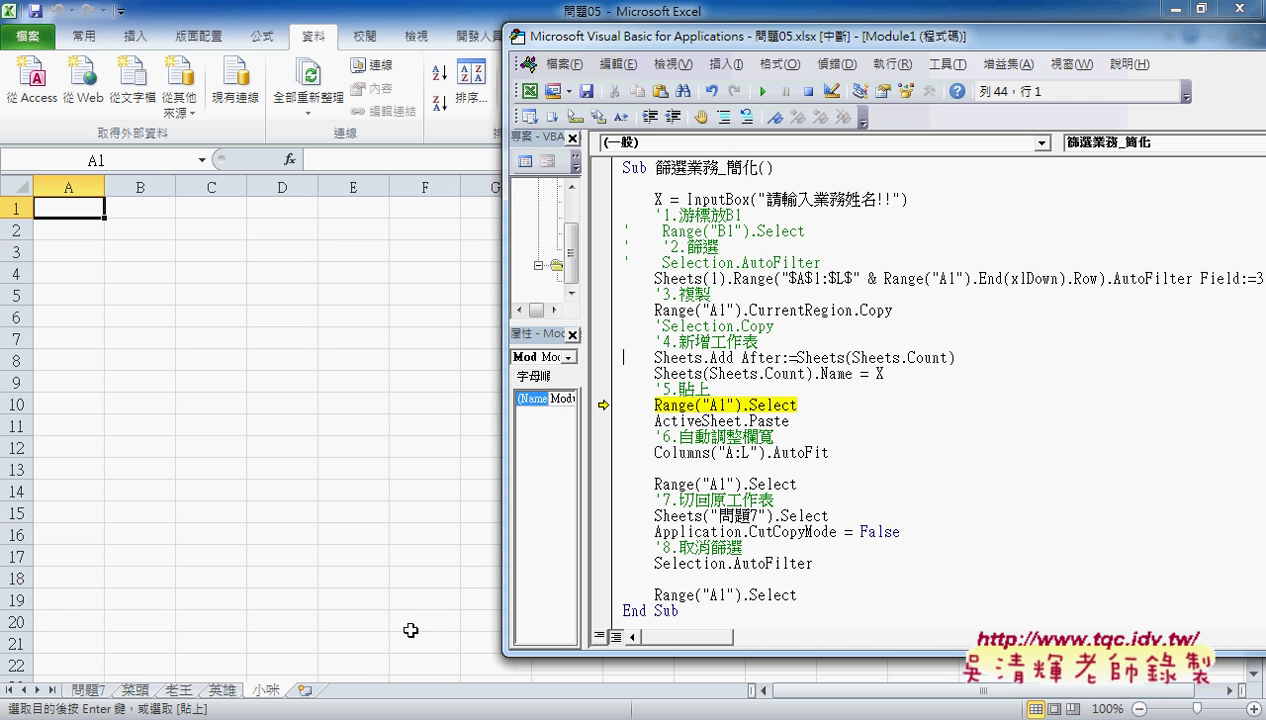
key("F8")
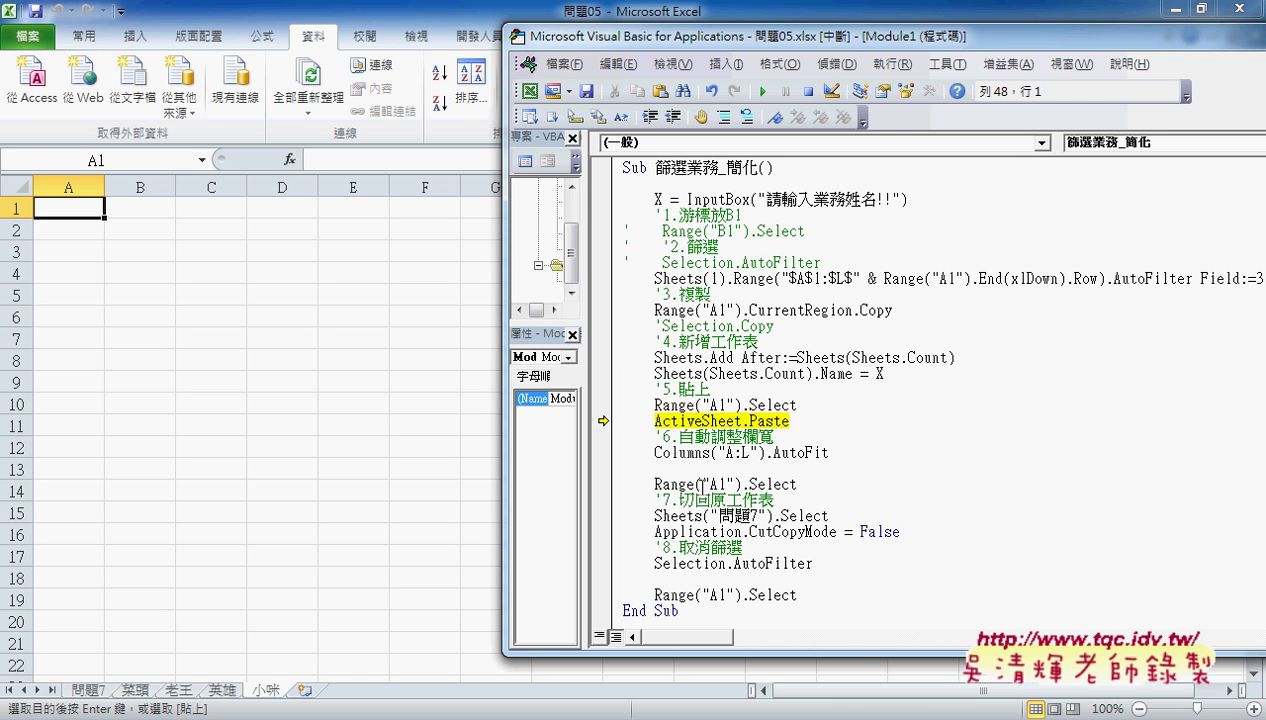
key("F8")
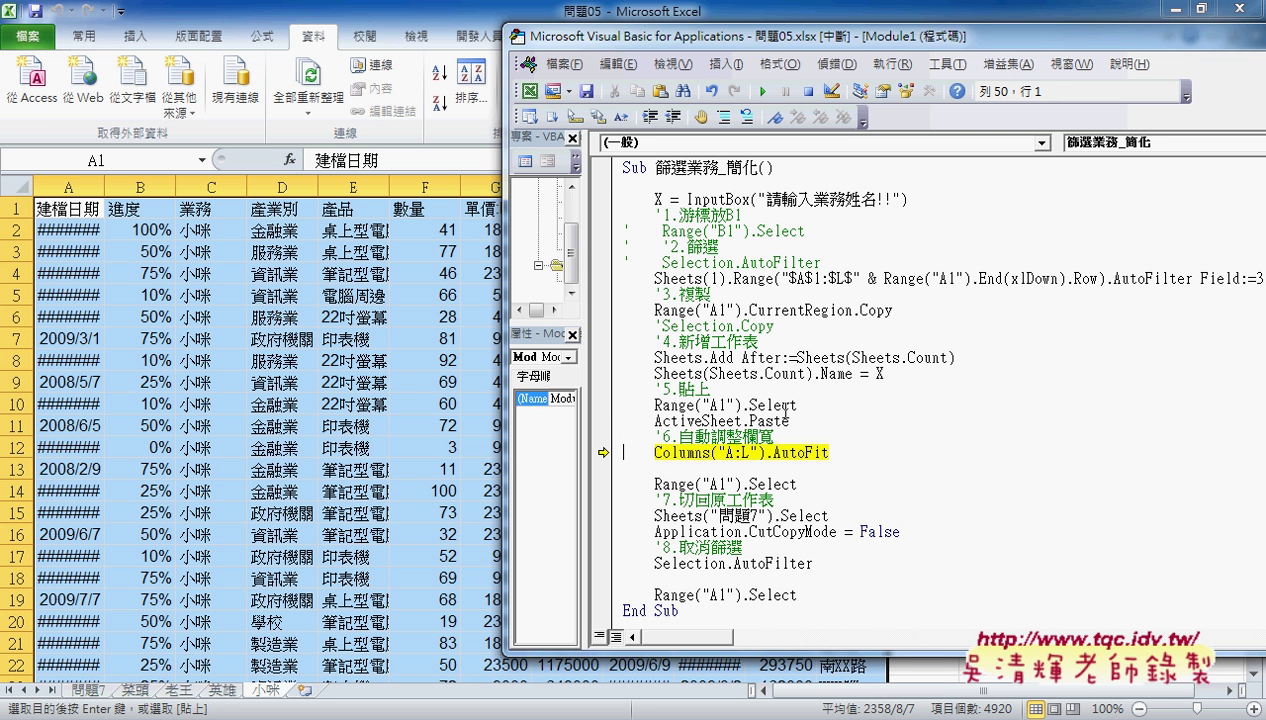
left_click_drag(788, 421, 616, 407)
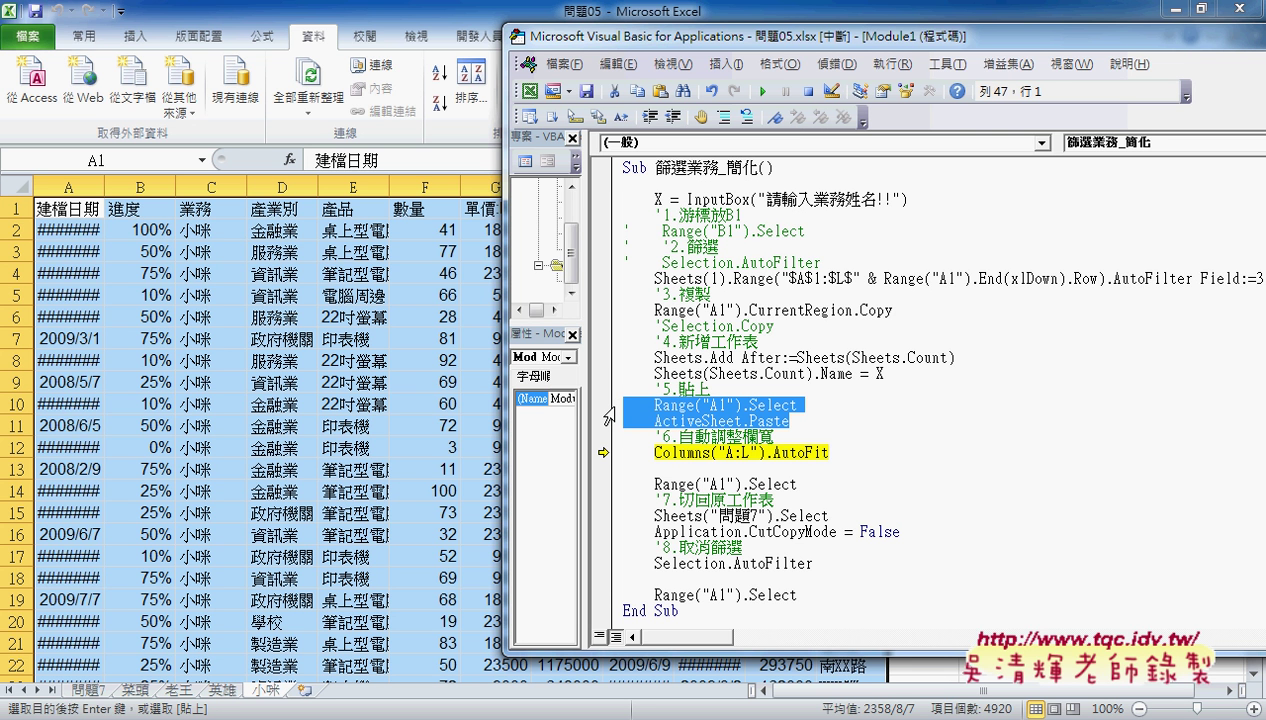